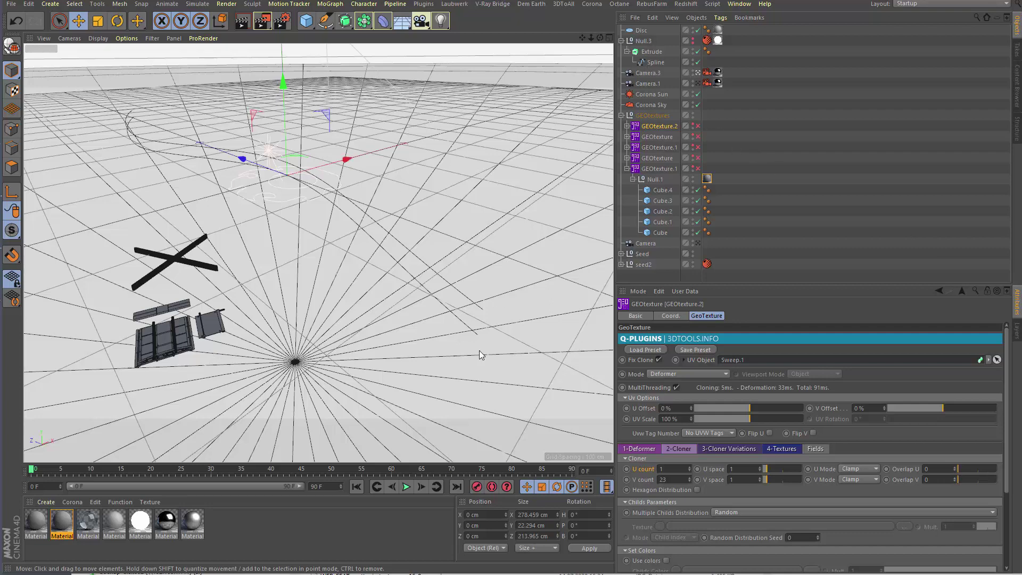
Create a copy of Camera.3 framed closely on the plank and beam parts, and switch back to Camera.3's view.
drag(744, 284, 748, 303)
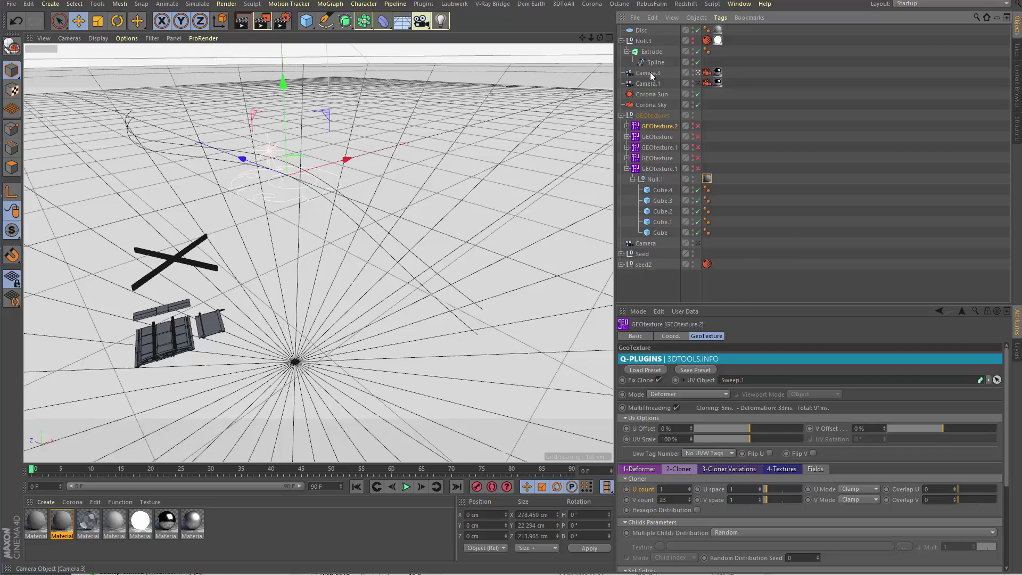
ctrl+drag(651, 76, 652, 80)
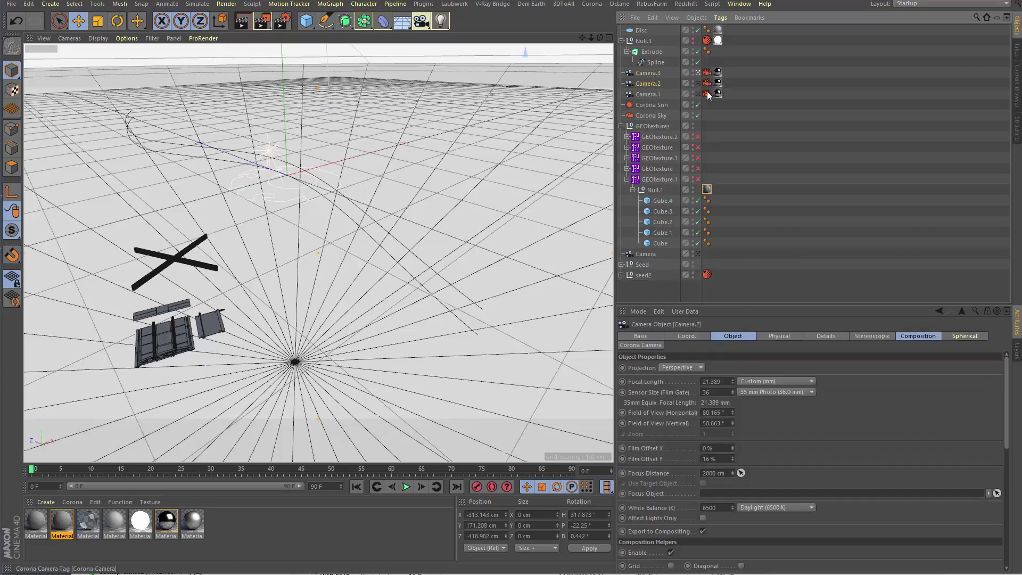
alt+middle_drag(203, 404, 274, 401)
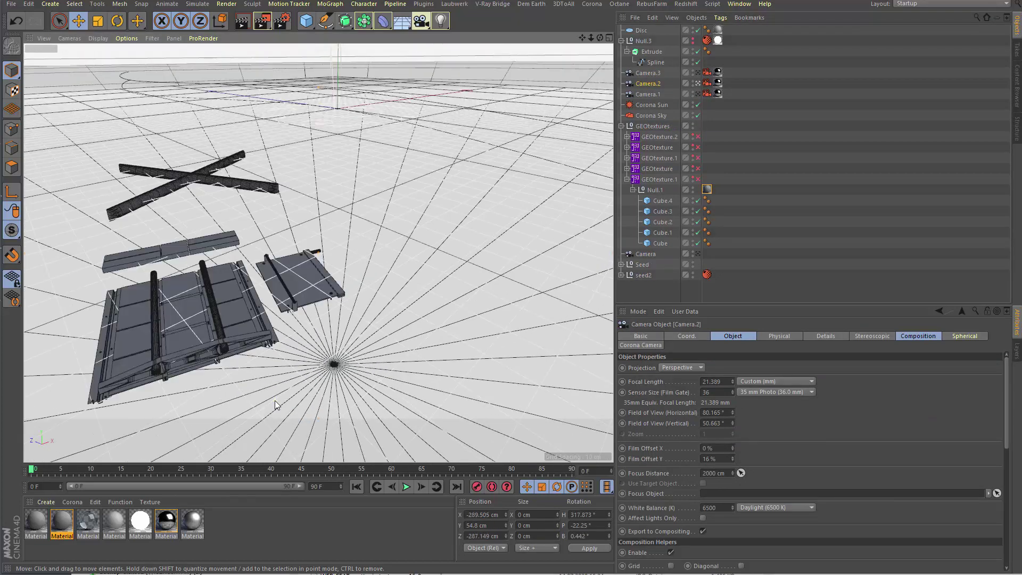
drag(600, 38, 171, 350)
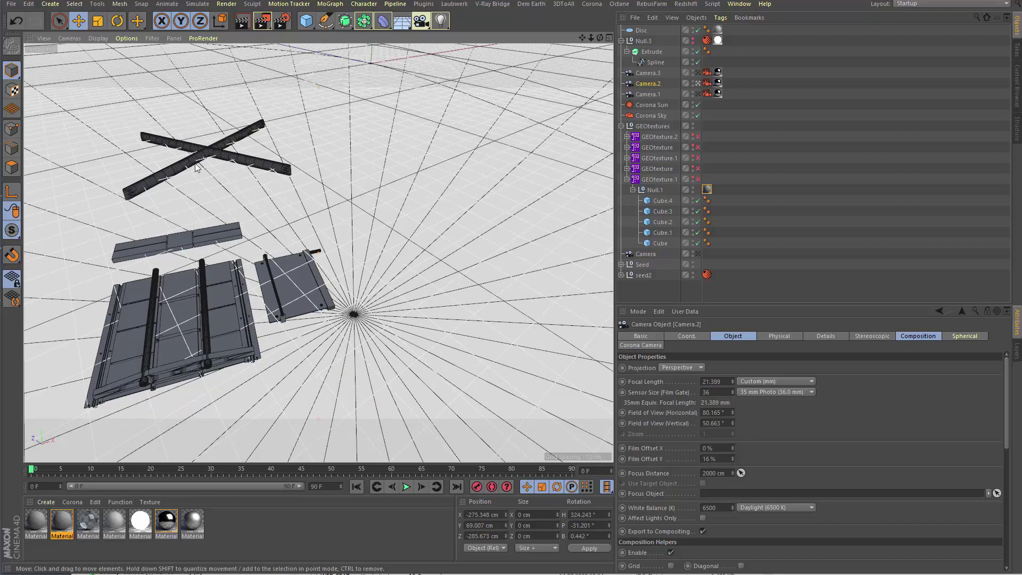
click(697, 73)
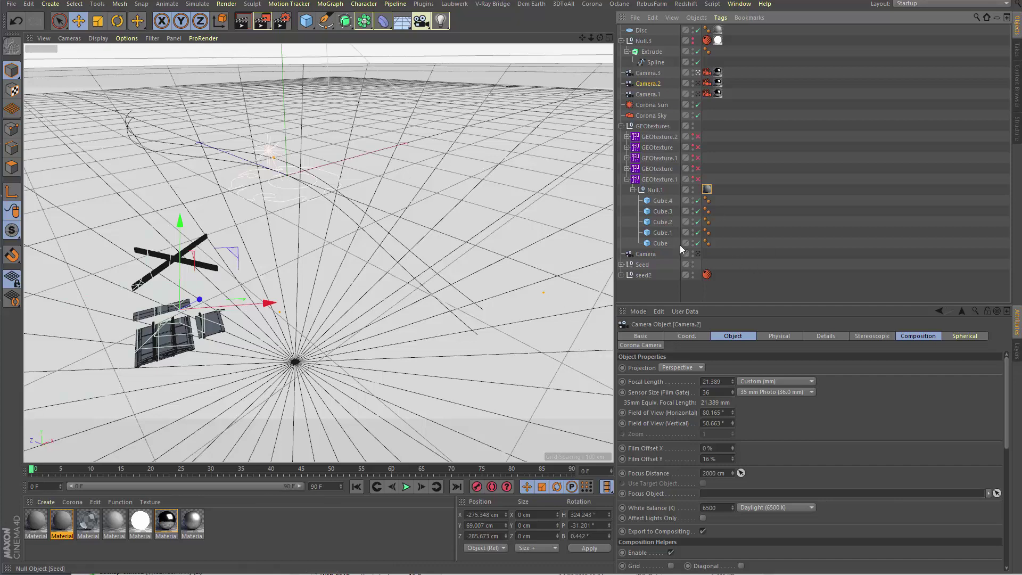
Review the settings of the individual GEOtexture objects in the GEOtextures group.
click(661, 180)
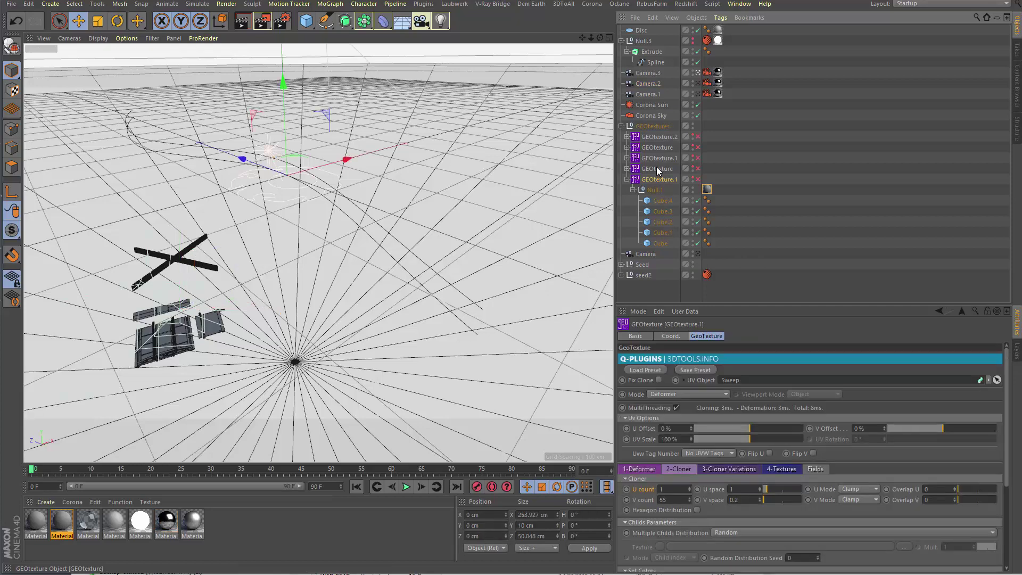
click(657, 158)
click(659, 148)
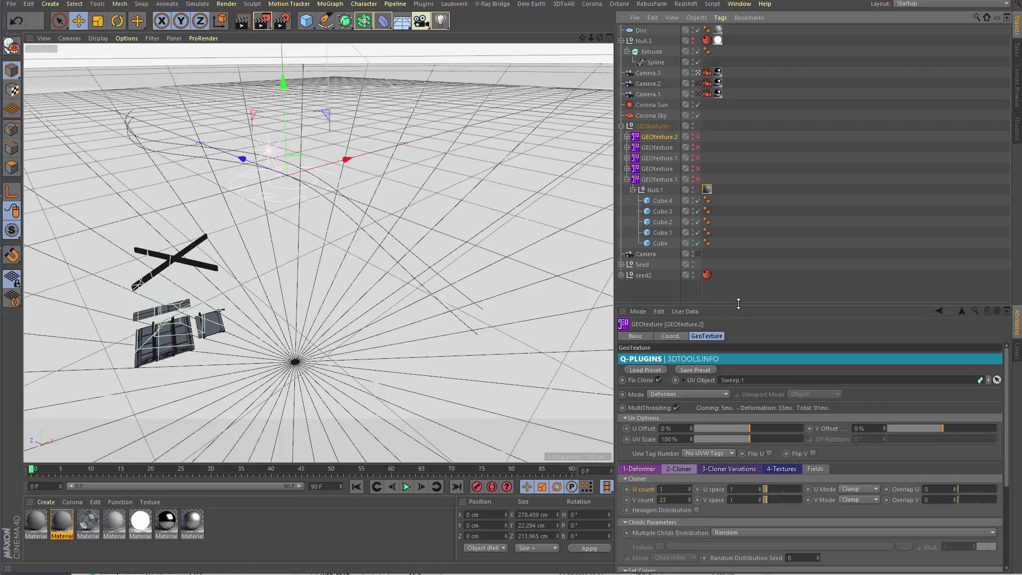
Examine the objects contained in the seed2 and Seed groups, including the nested nulls of seed2.
drag(739, 304, 739, 411)
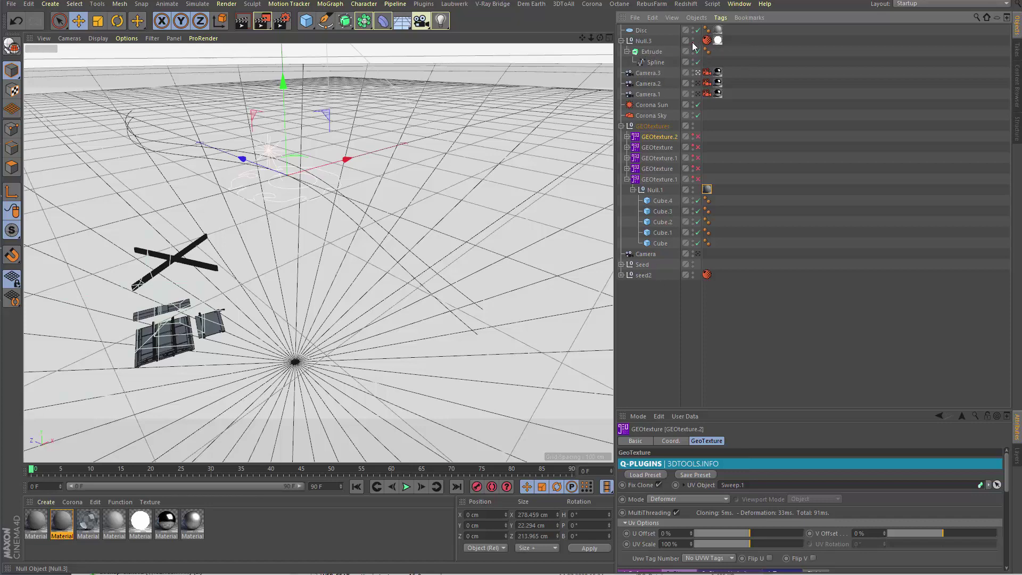
click(618, 279)
click(620, 274)
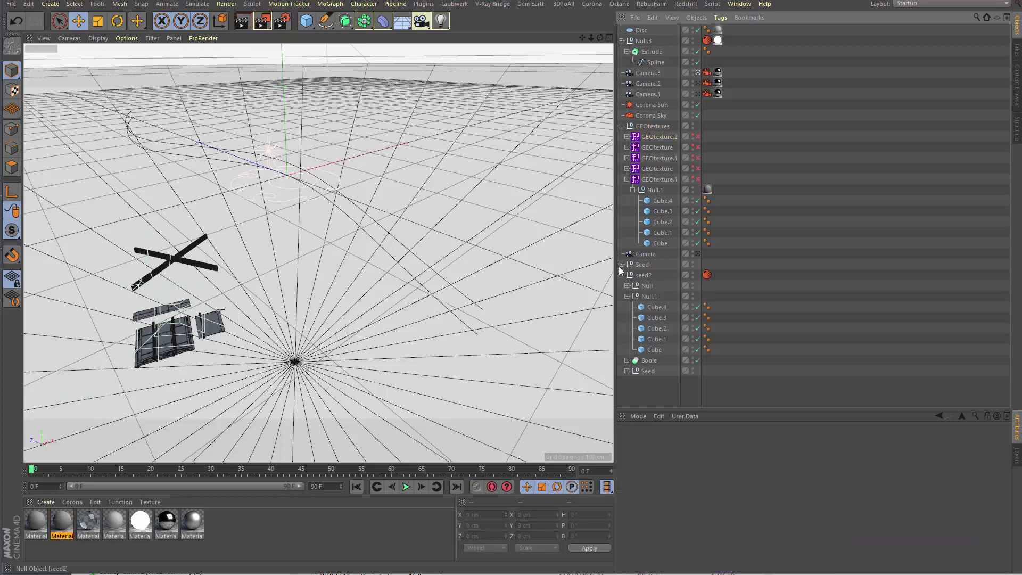
click(627, 371)
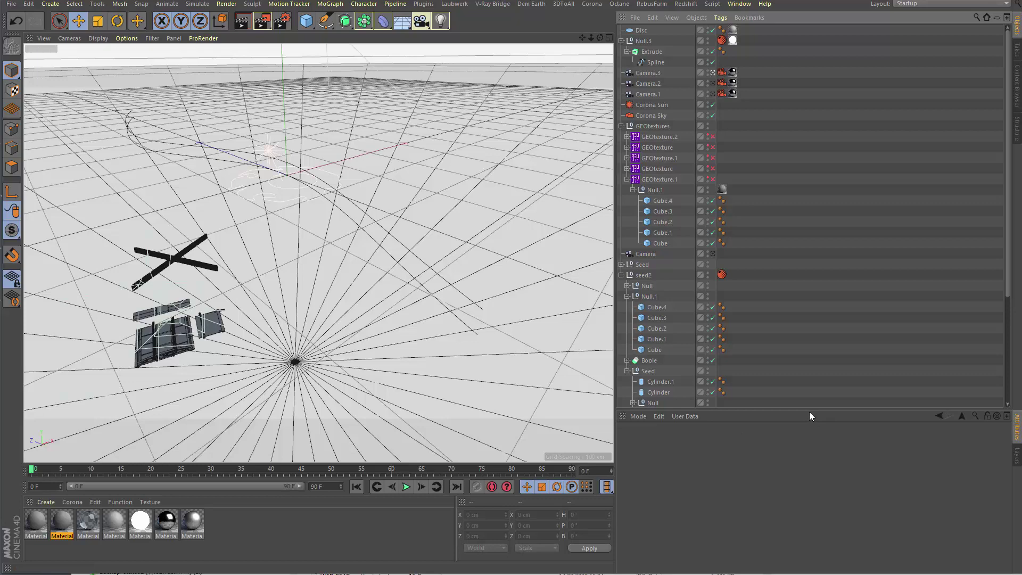
drag(810, 413, 809, 527)
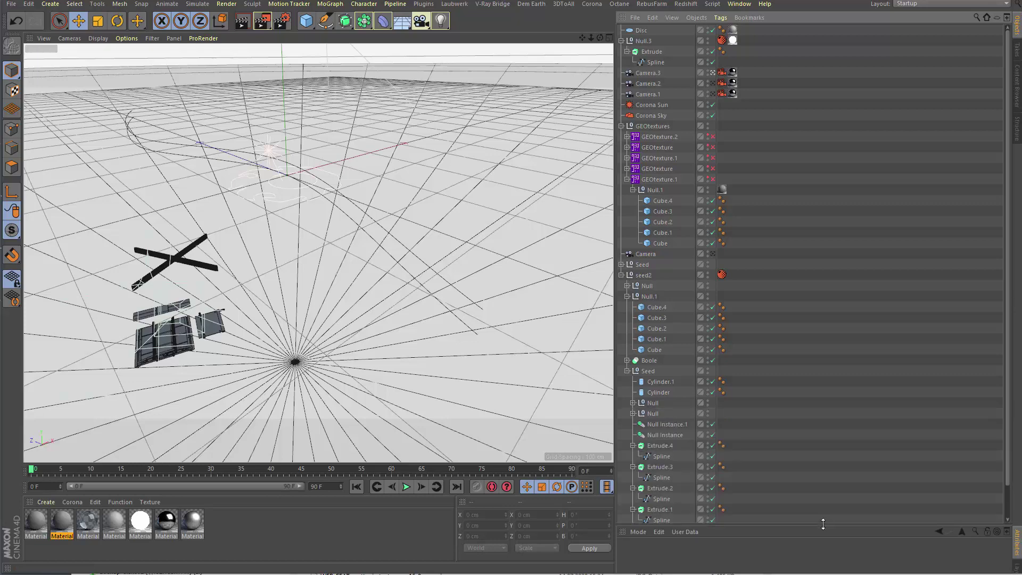
click(627, 286)
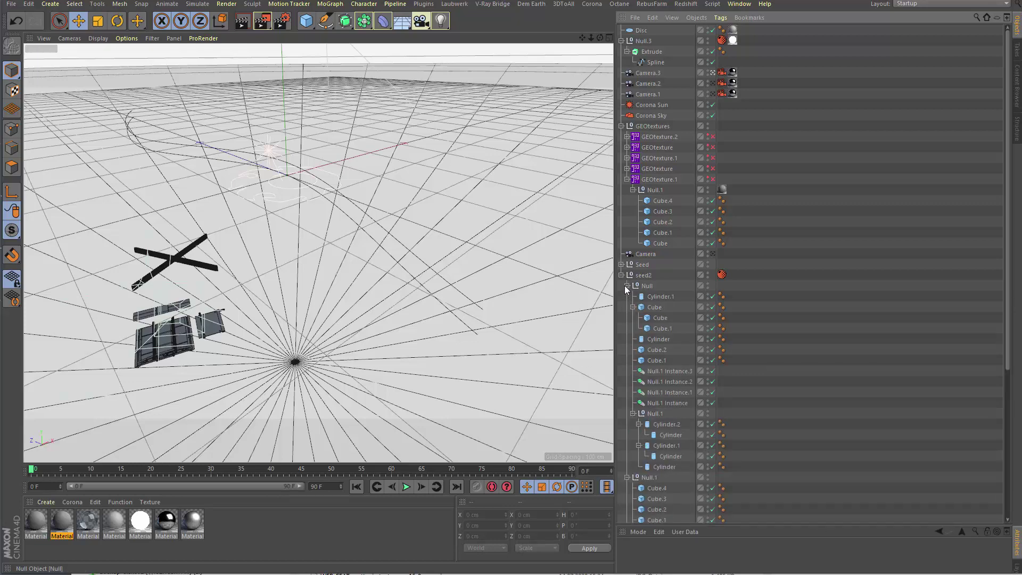
click(621, 273)
click(620, 264)
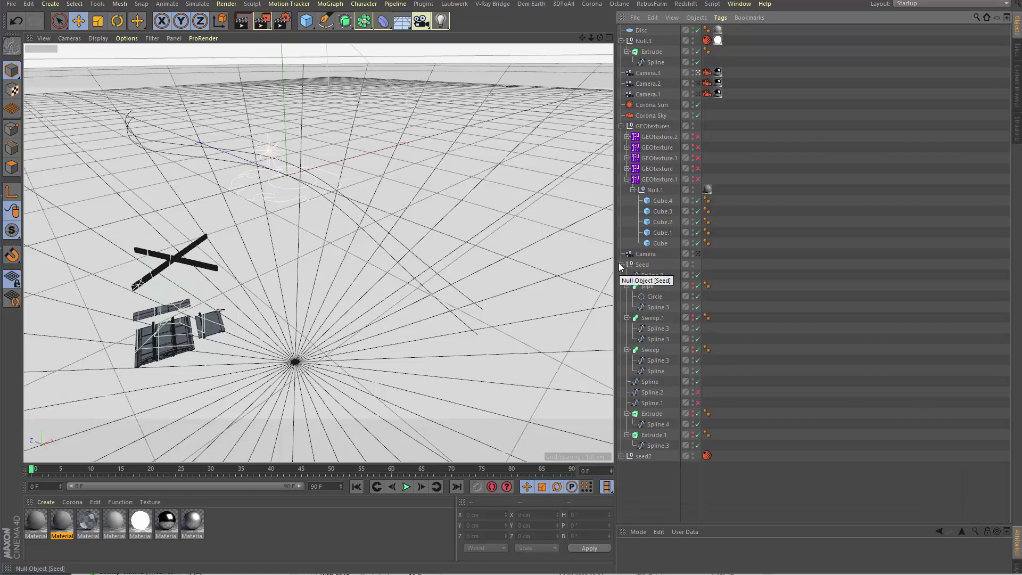
click(620, 264)
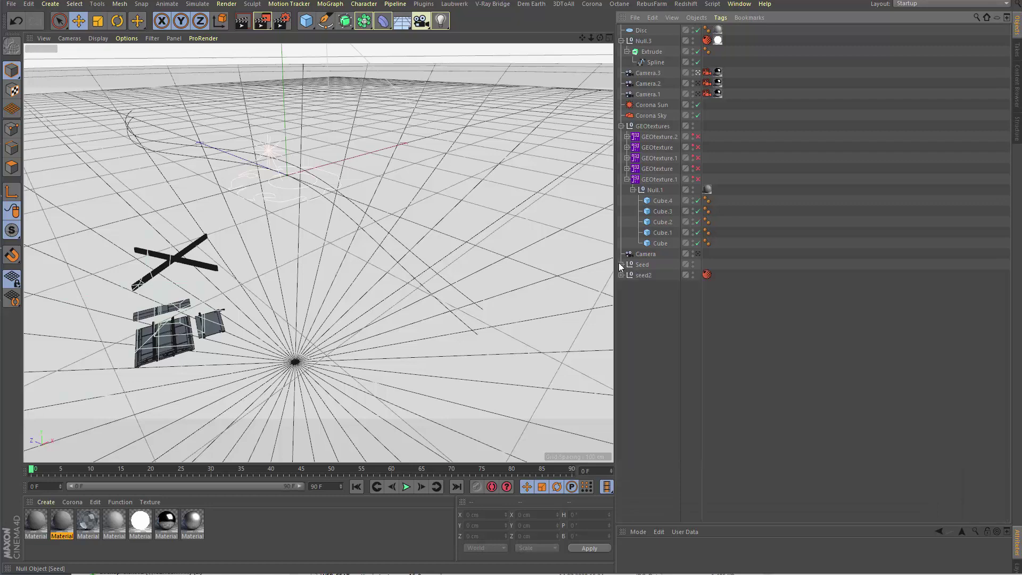
Find the Sweep that the GEOtexture.1 holding Null.1 uses as UV object, and locate it in the Seed group.
click(652, 178)
drag(760, 372, 761, 309)
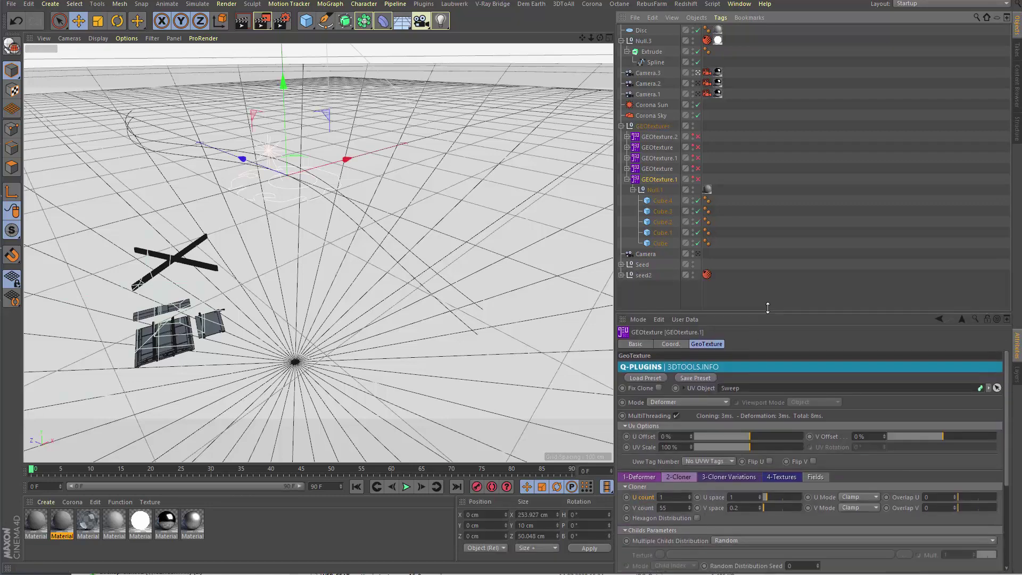
click(989, 383)
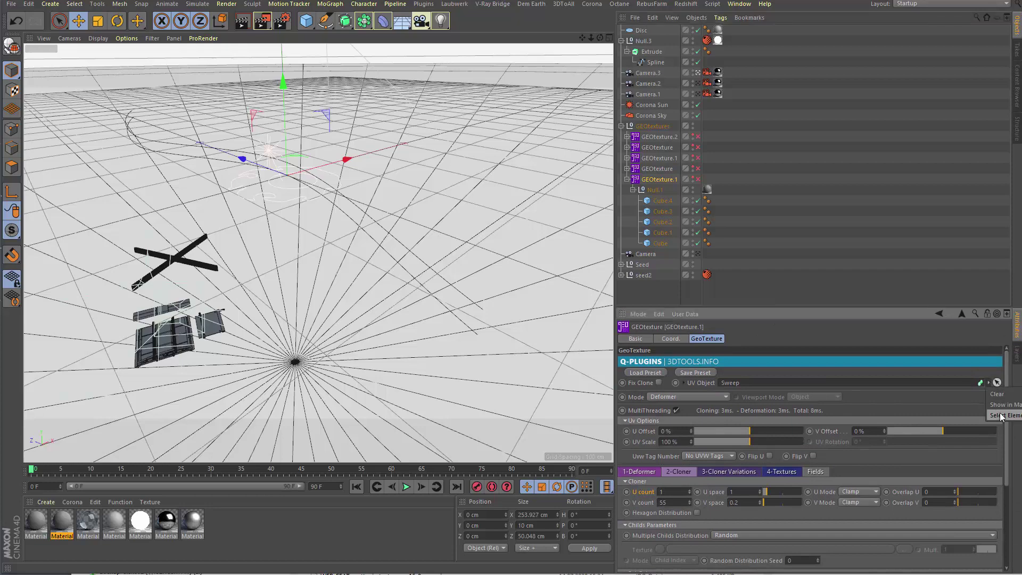
click(997, 422)
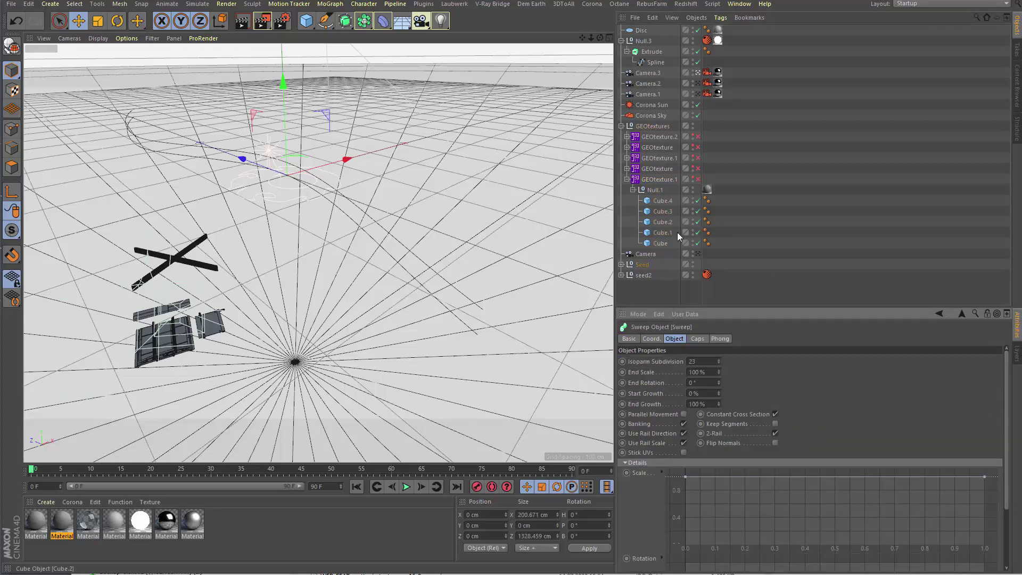
click(622, 265)
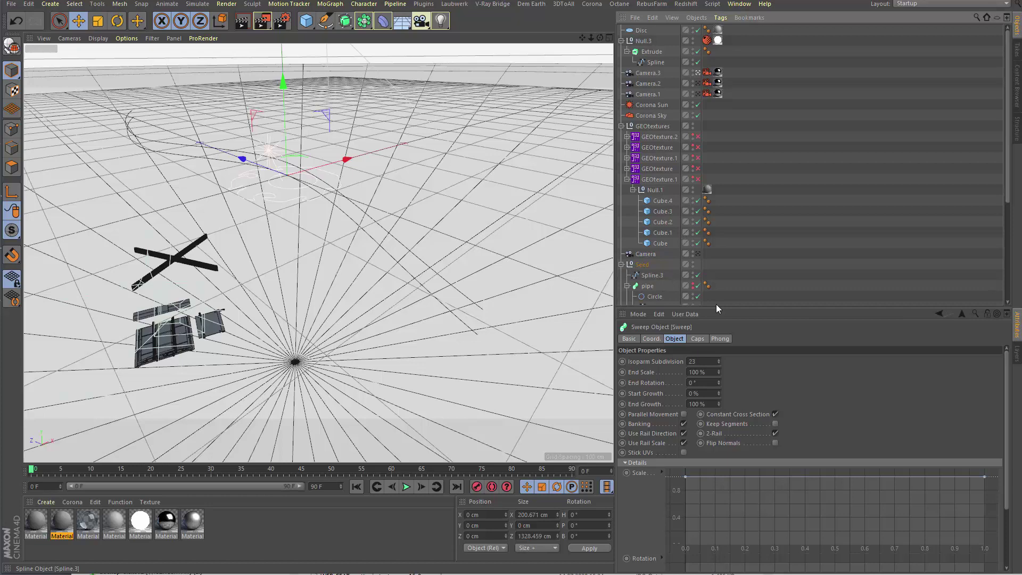
drag(716, 308, 708, 393)
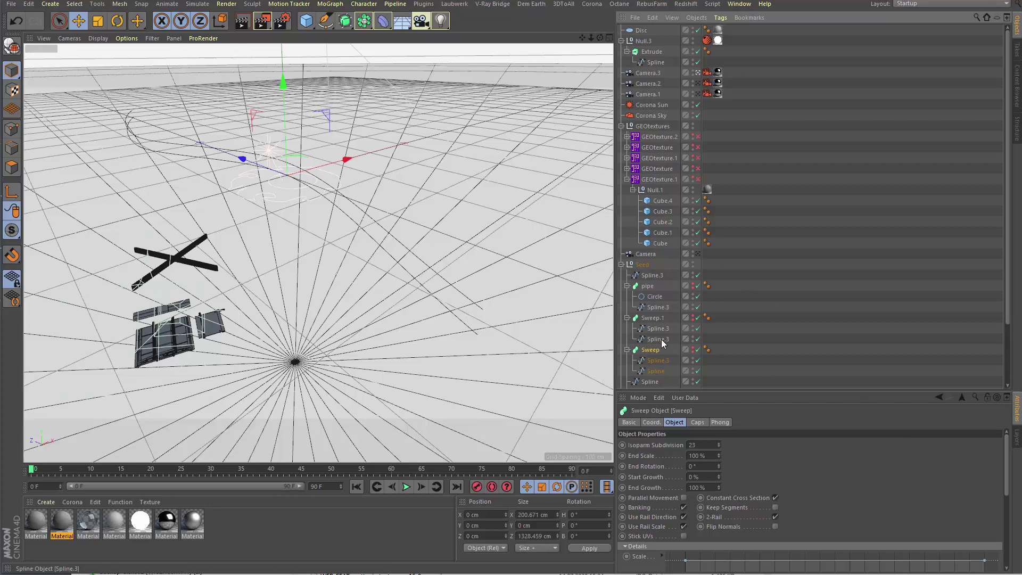
scroll(662, 340, down, 3)
scroll(661, 340, up, 3)
click(623, 263)
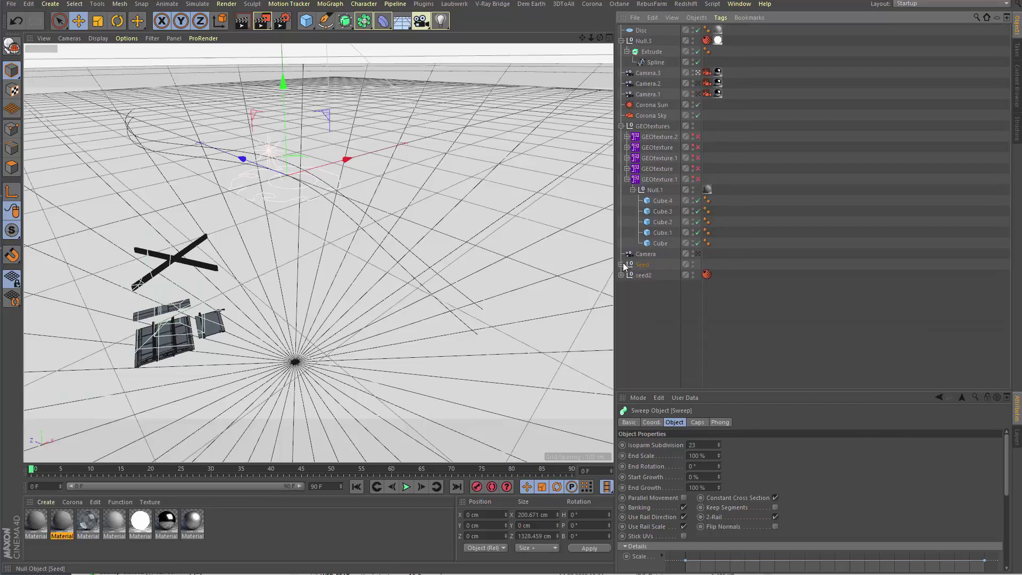
click(629, 309)
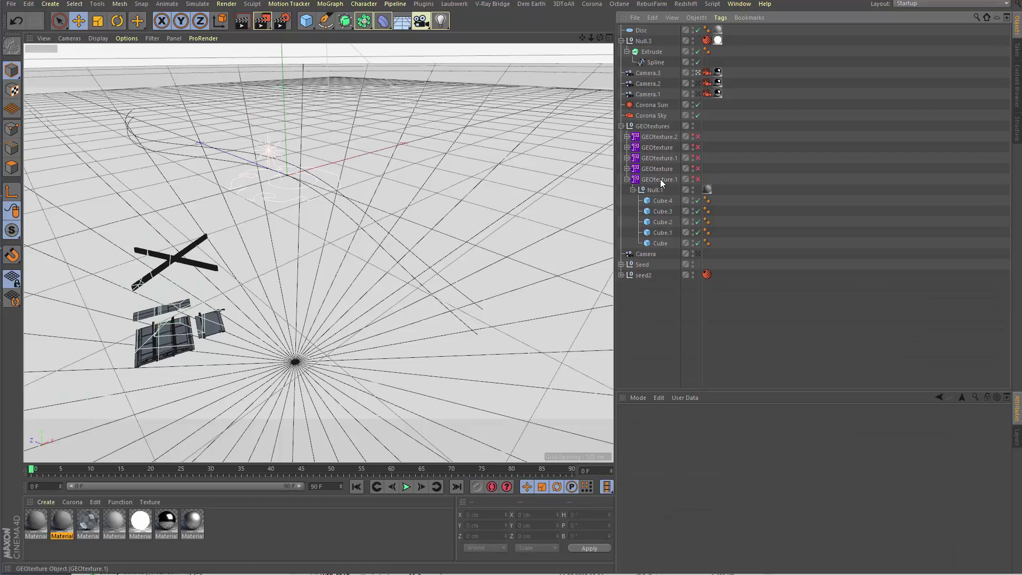
Enable the GEOtexture.1 that holds Null.1 and select the Sweep assigned as its UV object.
click(660, 179)
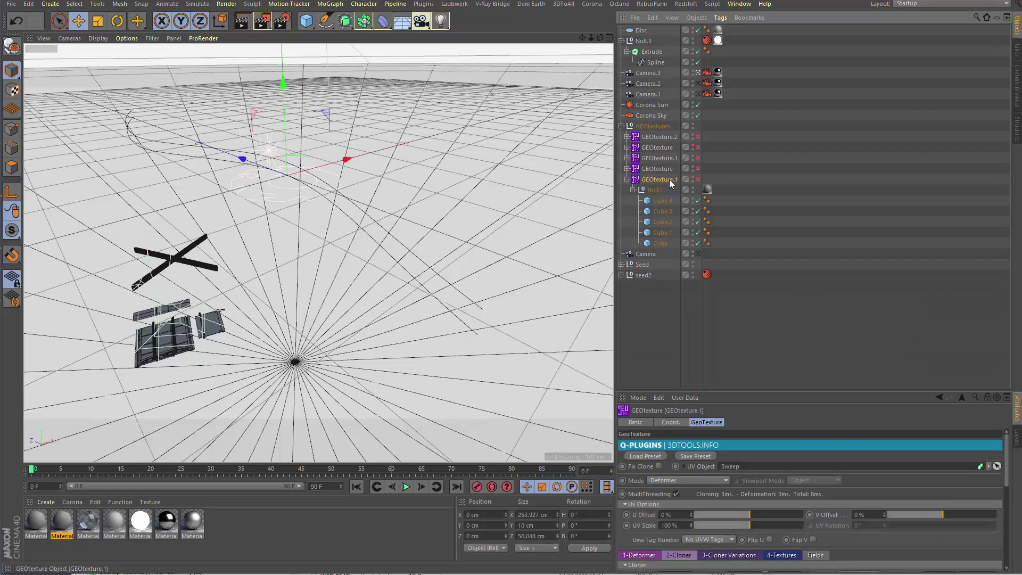
click(698, 180)
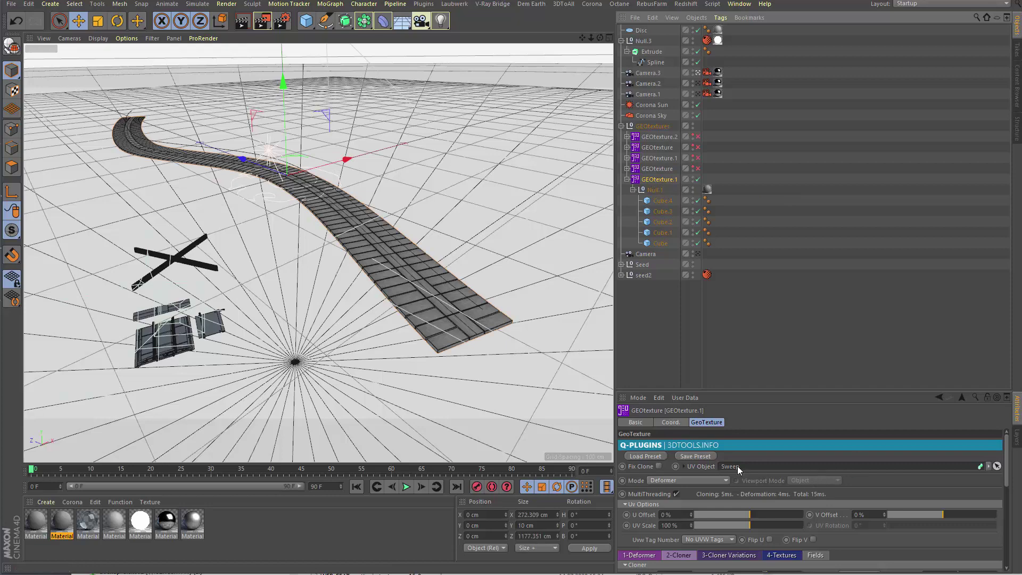
click(988, 466)
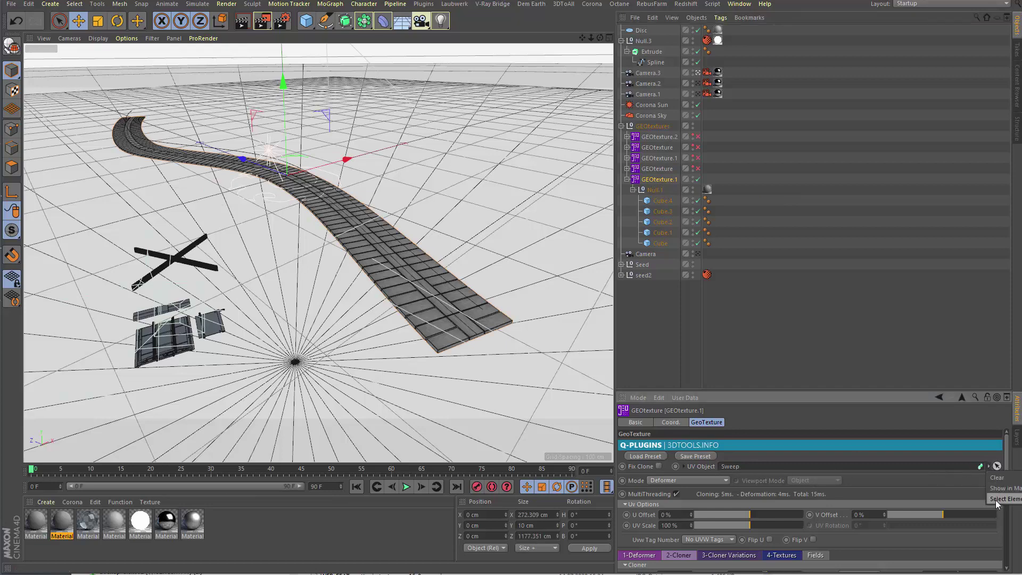
click(992, 499)
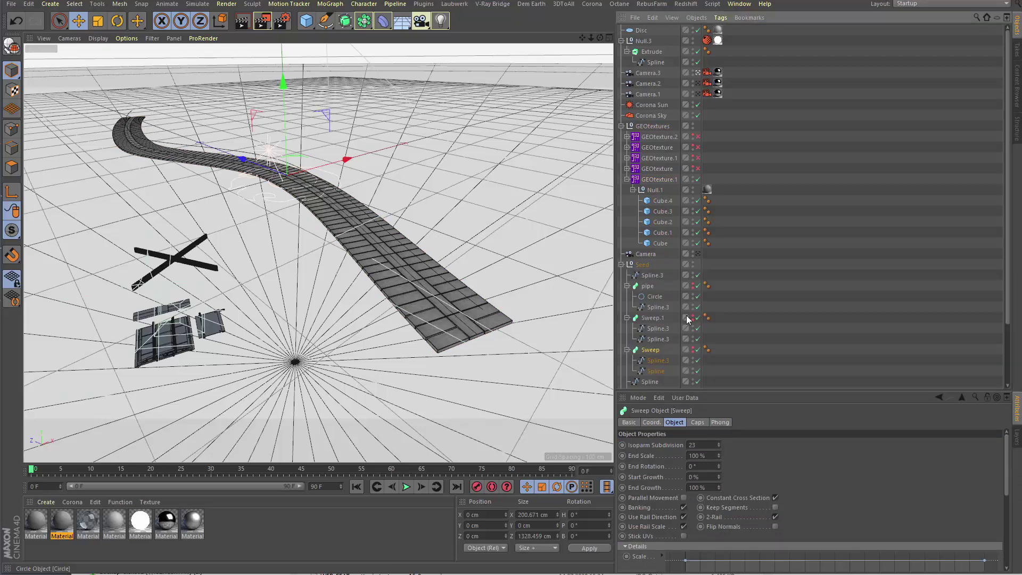
Disable GEOtexture.1 and temporarily show the Sweep to examine it and its Spline.3 in the four-view layout.
click(699, 180)
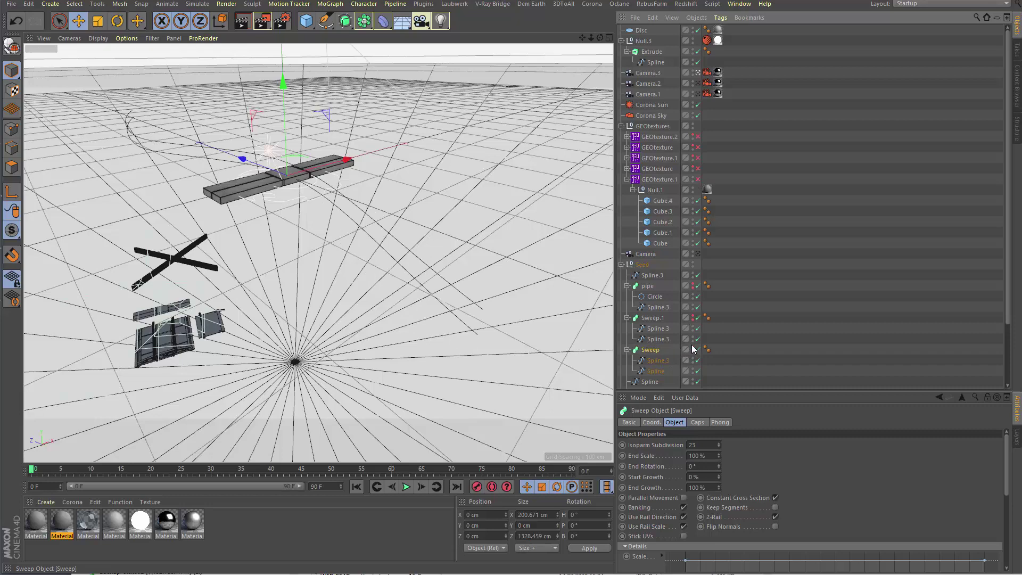
click(693, 347)
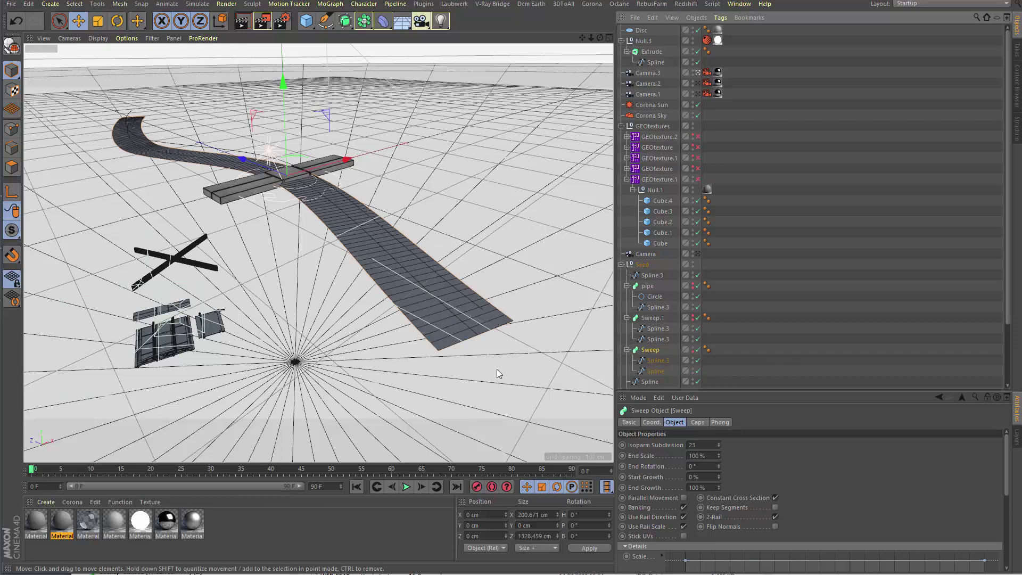
click(666, 361)
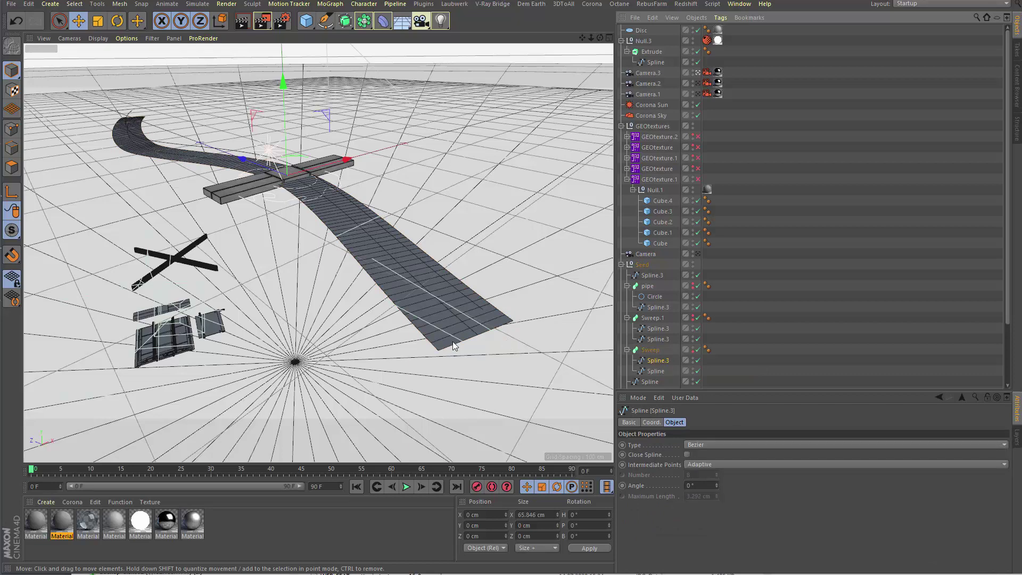
click(609, 37)
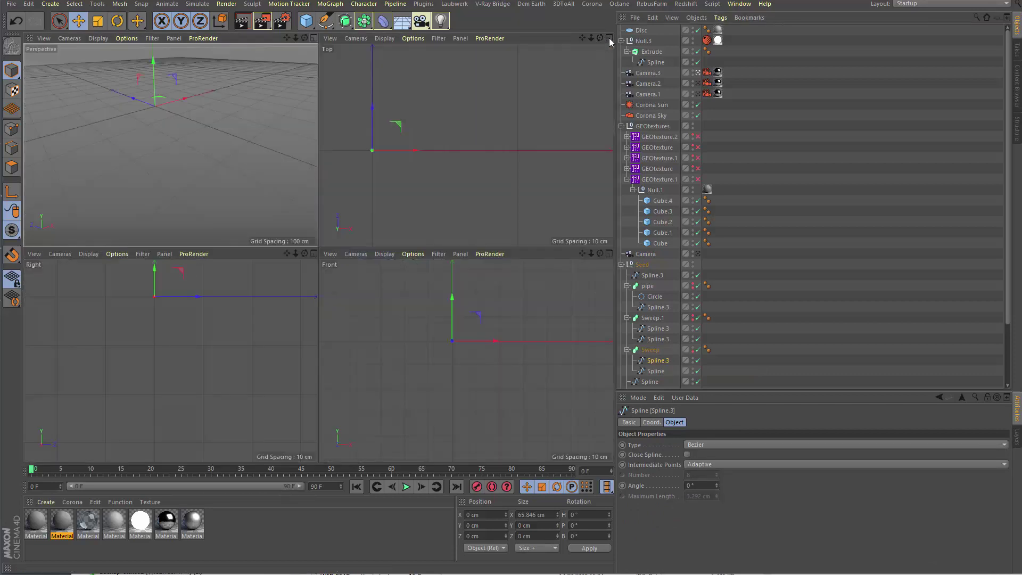
scroll(535, 135, down, 10)
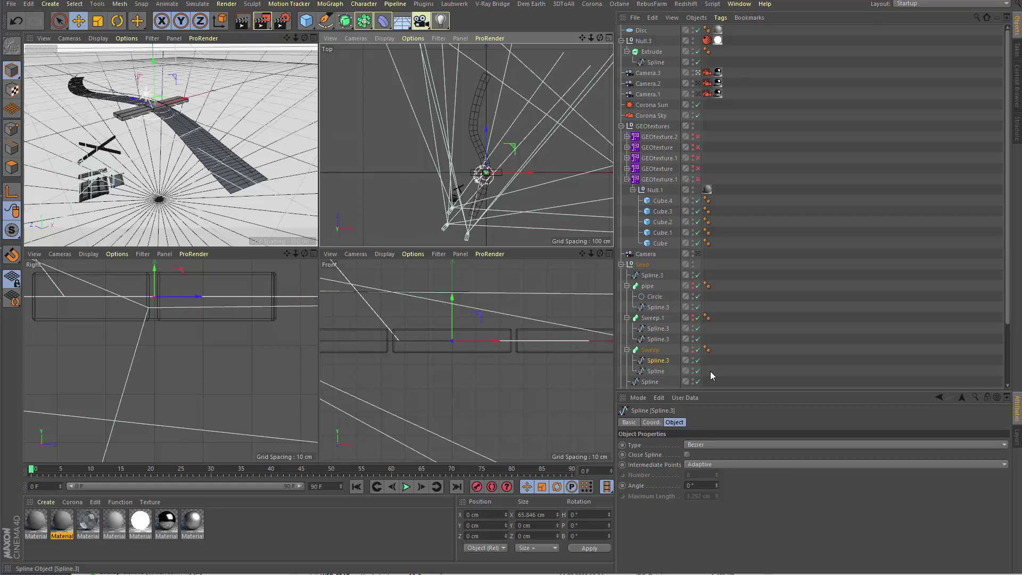
click(692, 350)
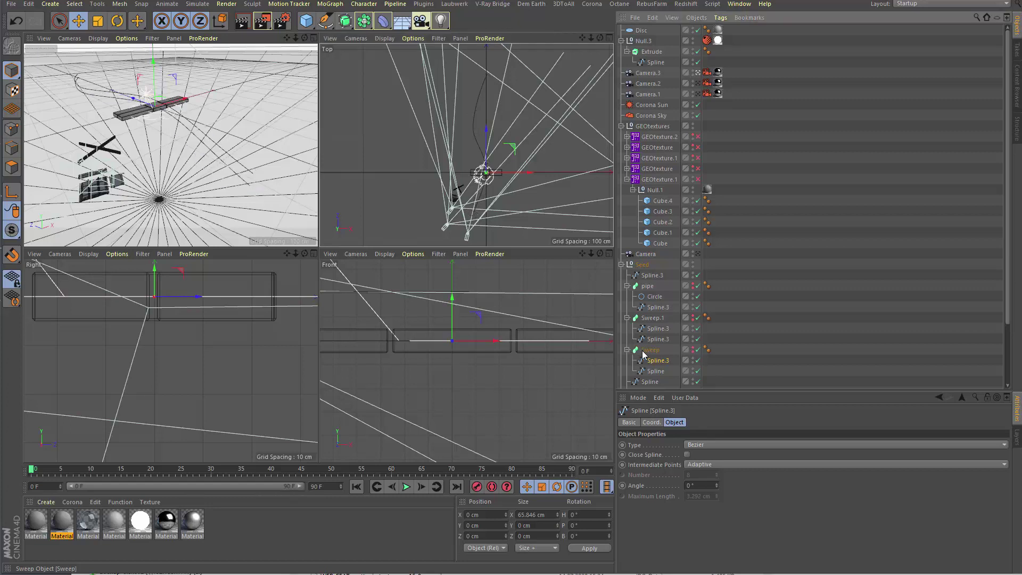
click(628, 350)
Enable the GEOtexture.1 that holds the Null.1 planks and return to the single perspective view.
click(657, 179)
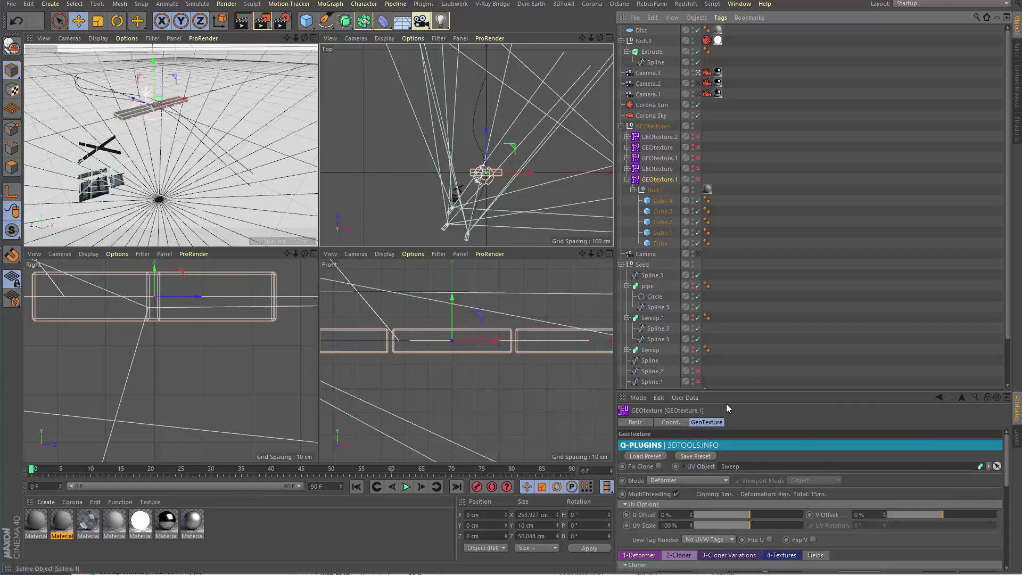
click(633, 190)
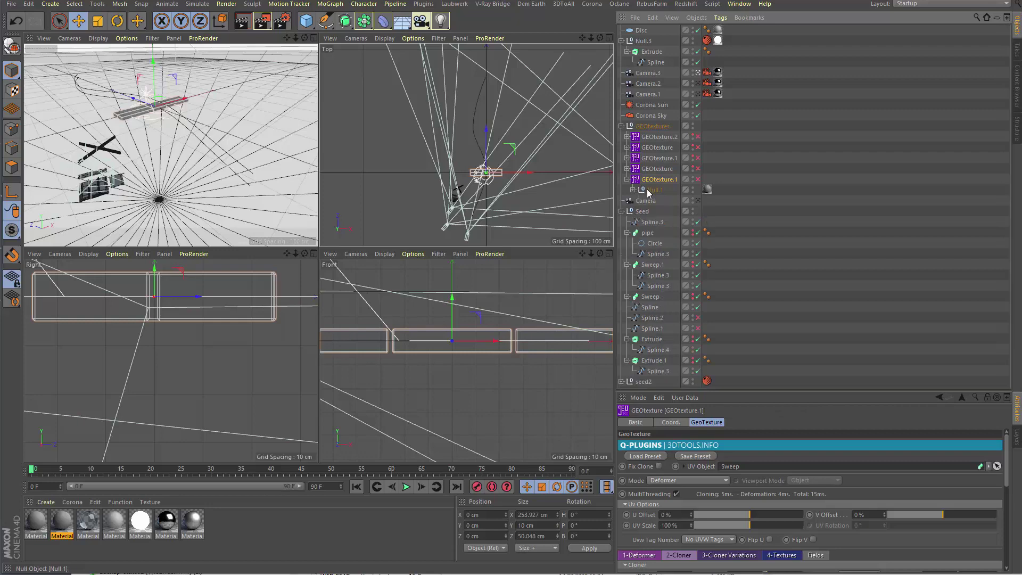
click(633, 190)
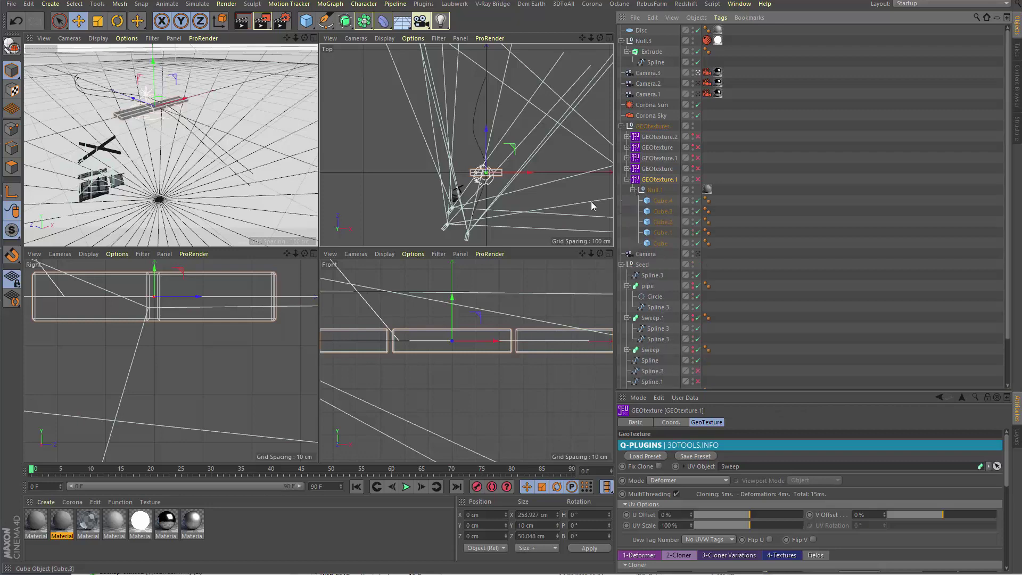
click(698, 179)
click(314, 38)
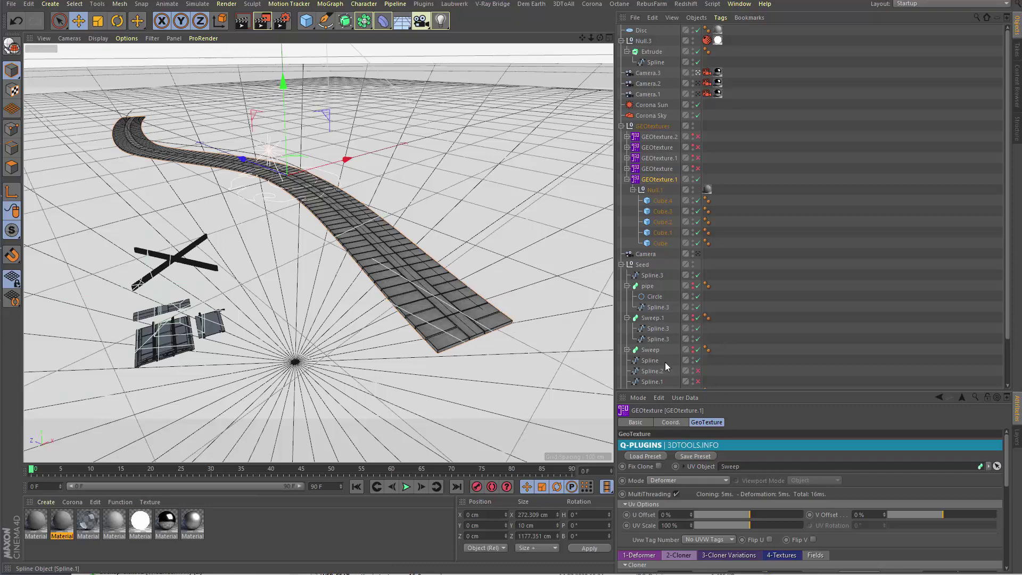
Temporarily show the Extrude and Extrude.1 surfaces in the Seed group to examine the side walls along the plank track.
click(693, 315)
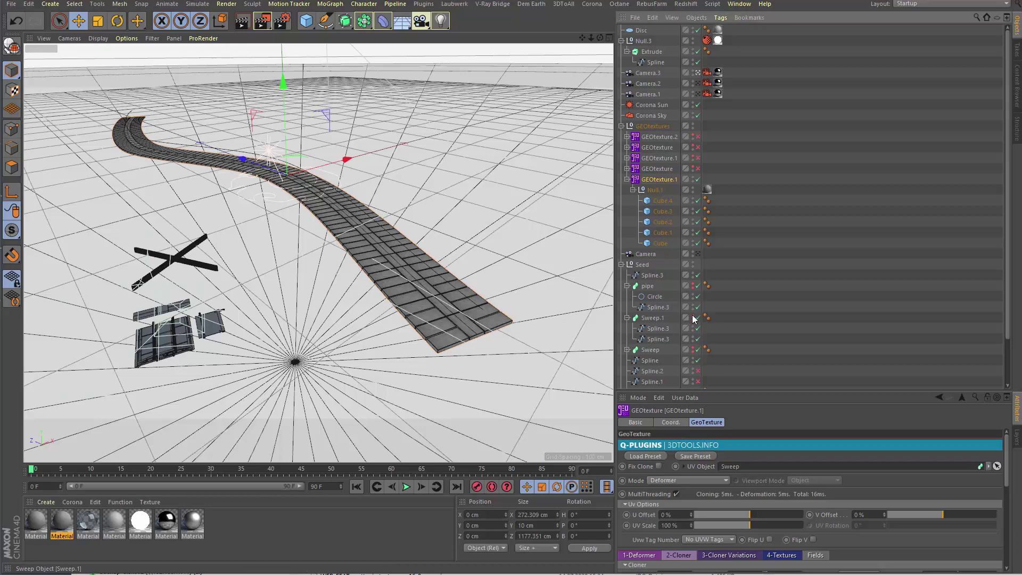
click(693, 316)
click(693, 285)
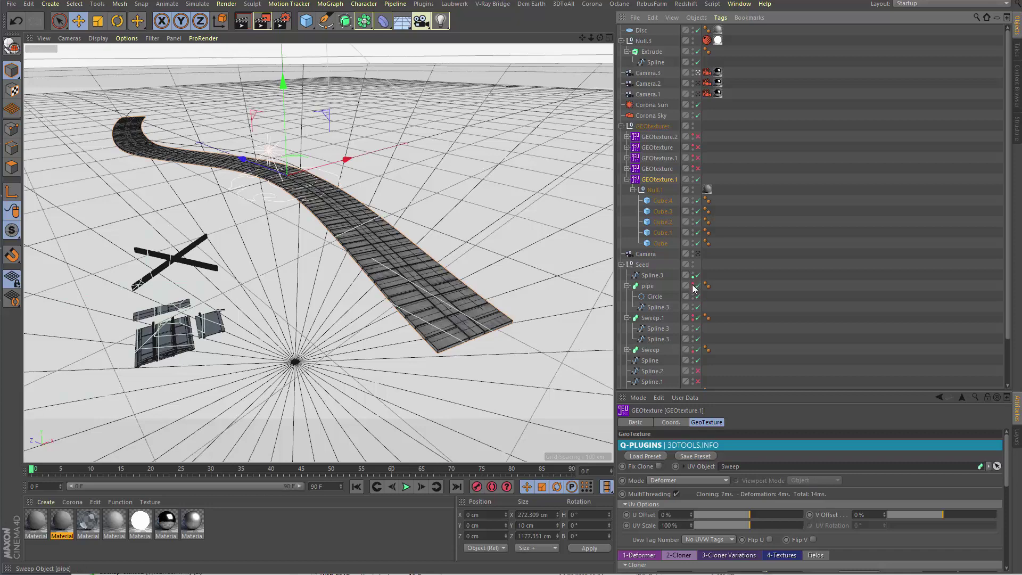
scroll(692, 287, down, 3)
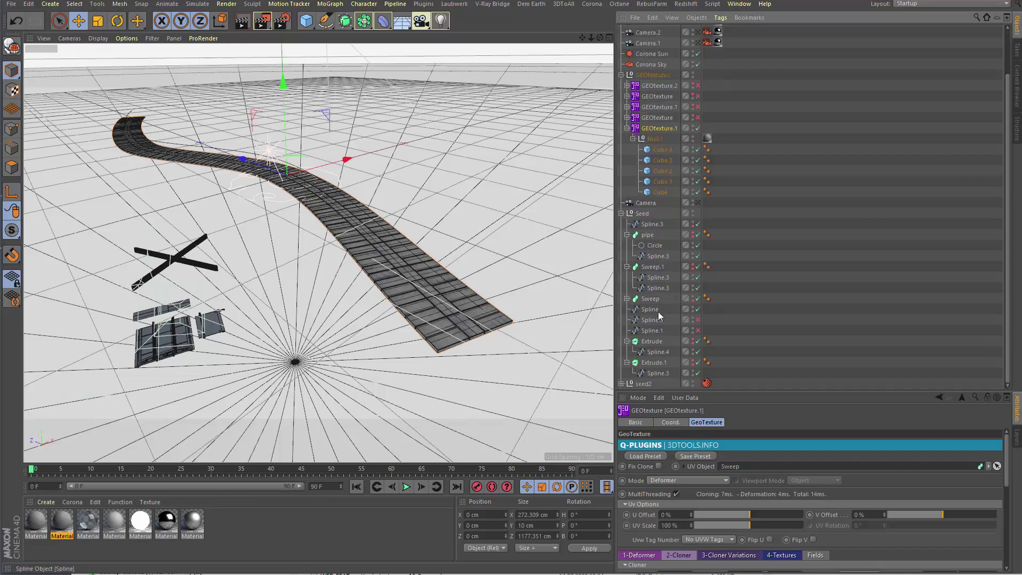
click(693, 340)
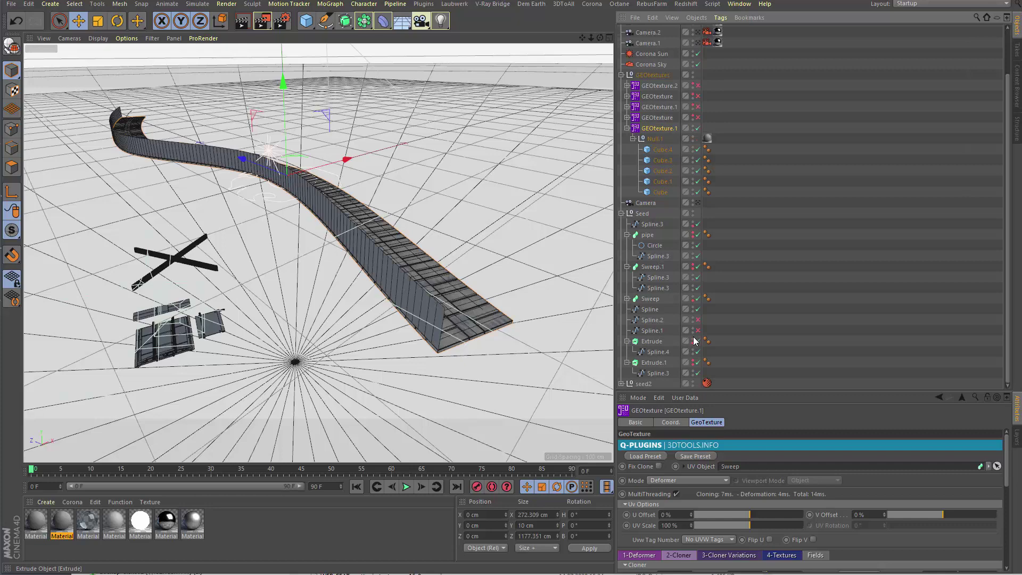
click(692, 362)
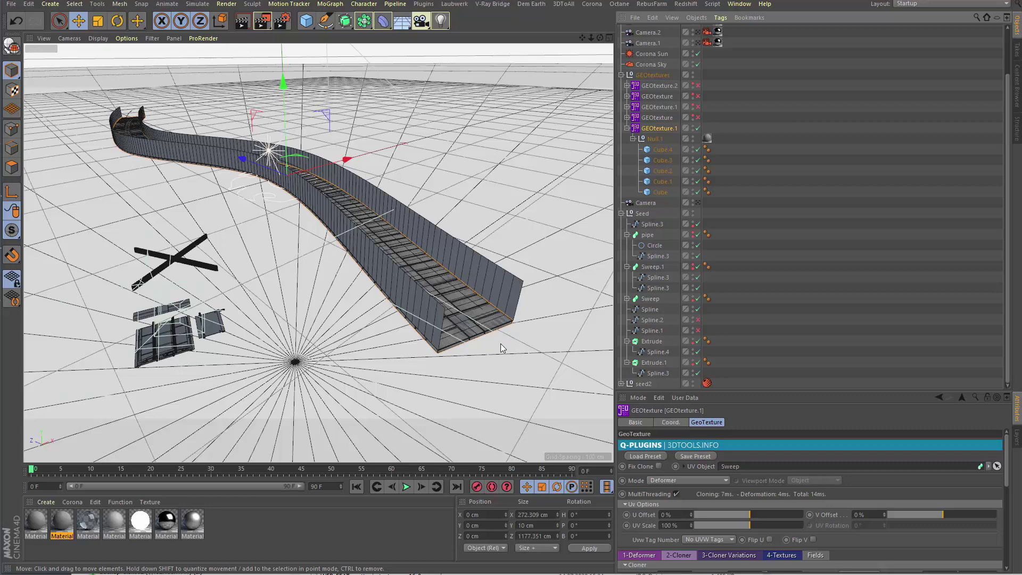
click(694, 341)
click(693, 361)
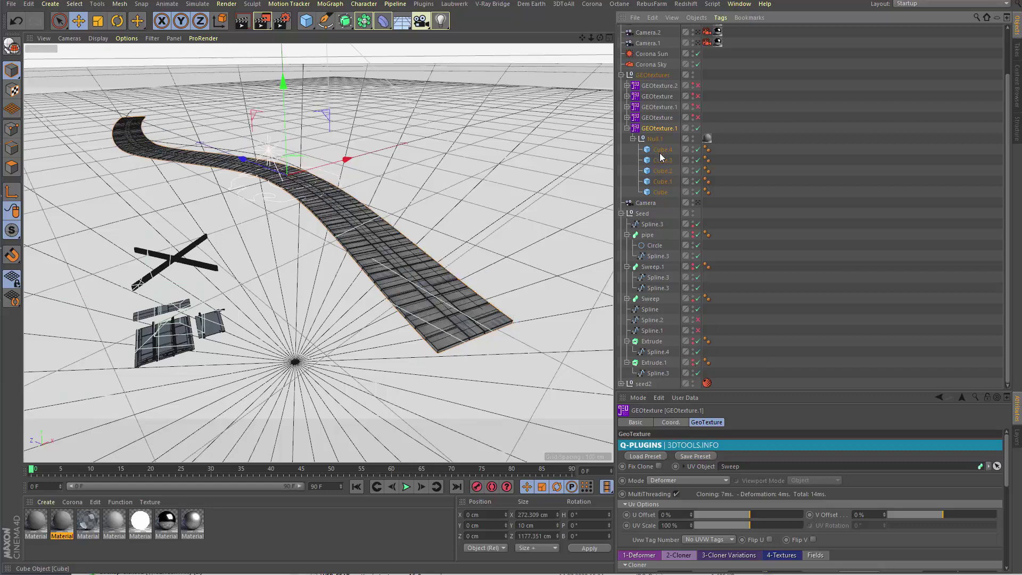
Enable the GEOtexture directly above the planks' GEOtexture.1 to add the railing along one side of the track.
click(697, 117)
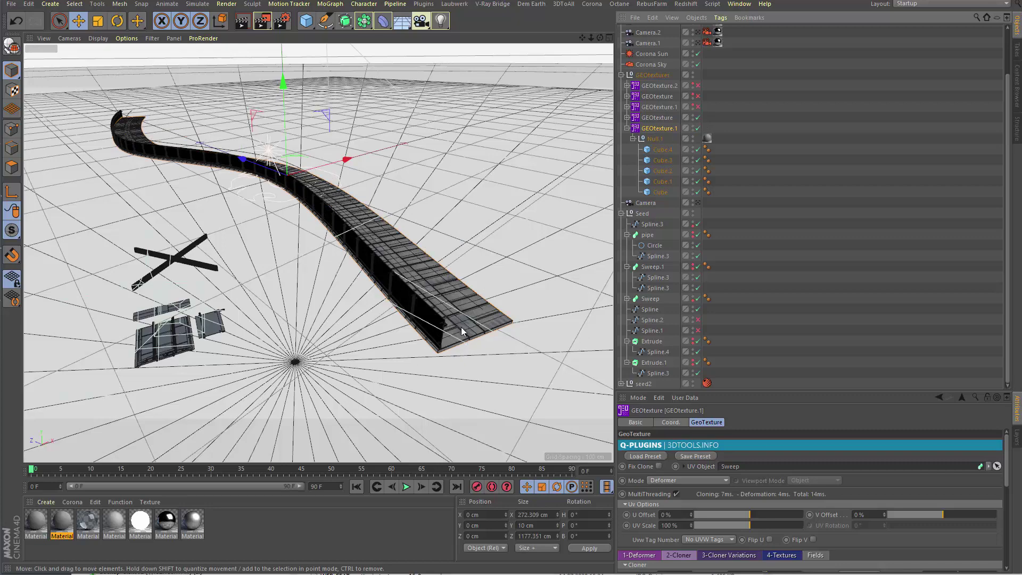
scroll(441, 345, up, 3)
scroll(441, 346, up, 3)
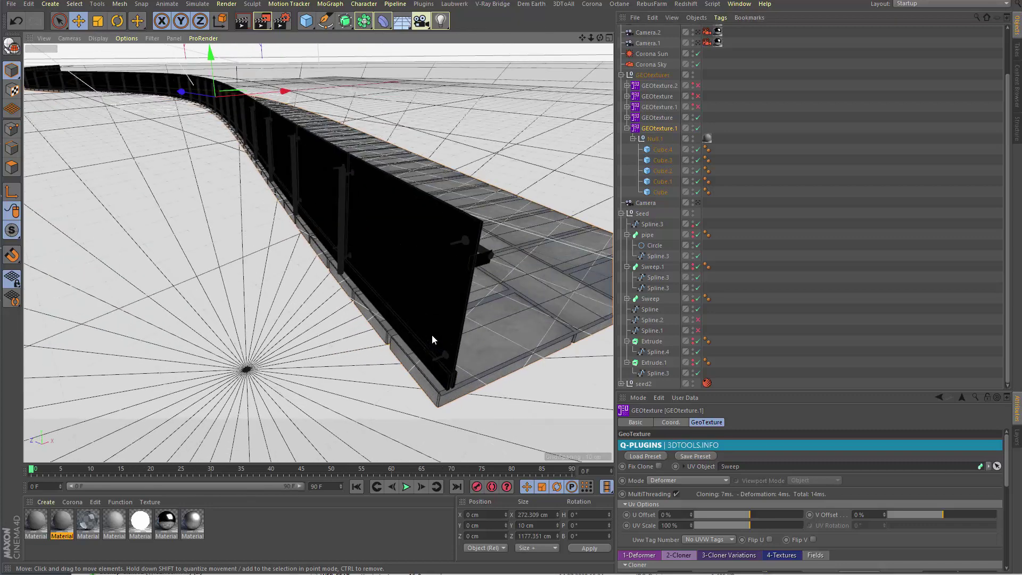
scroll(433, 334, down, 2)
Turn off texture display in the viewport and examine the cloned railing posts along the track up close.
click(120, 39)
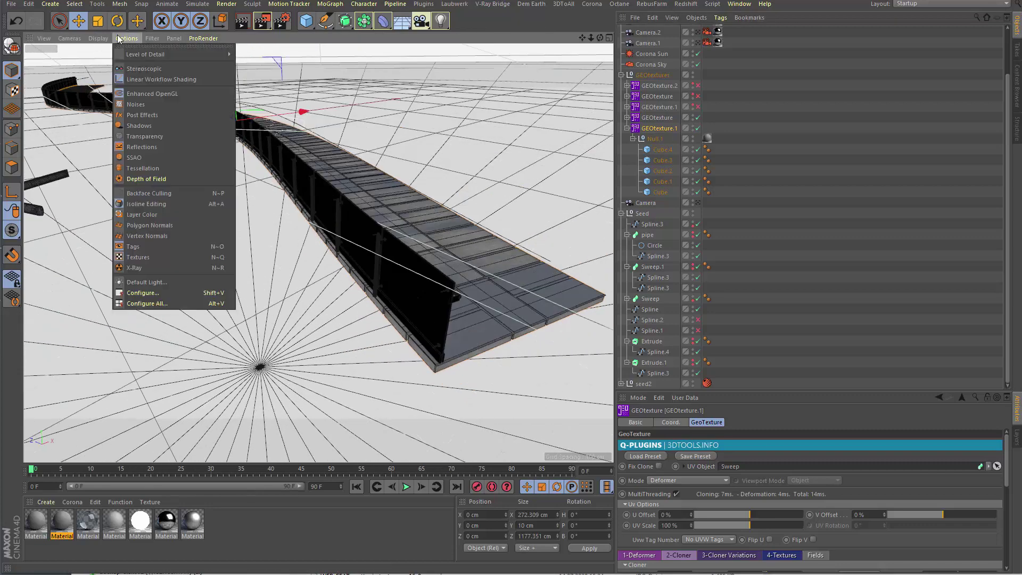
click(148, 258)
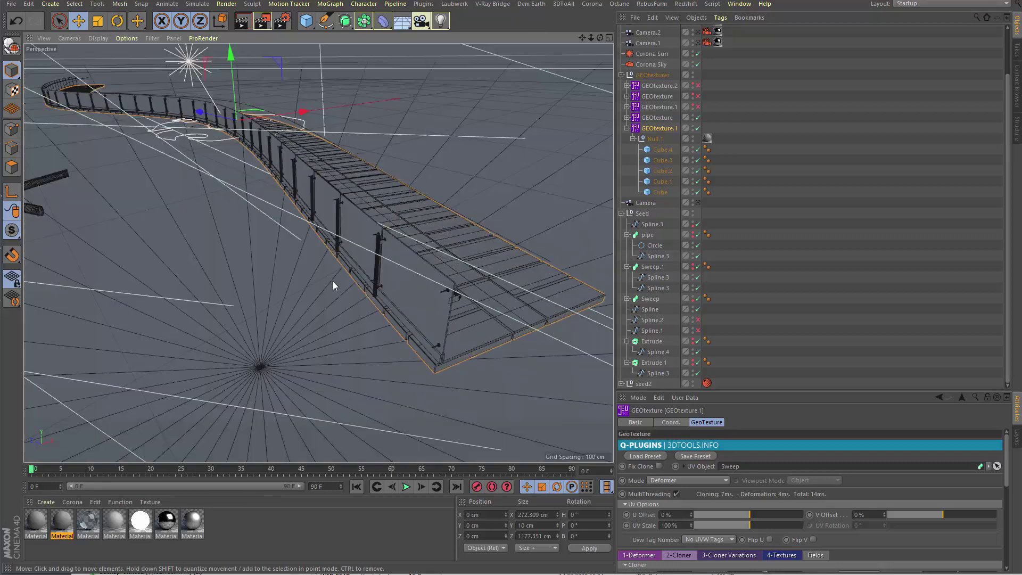
scroll(391, 255, up, 3)
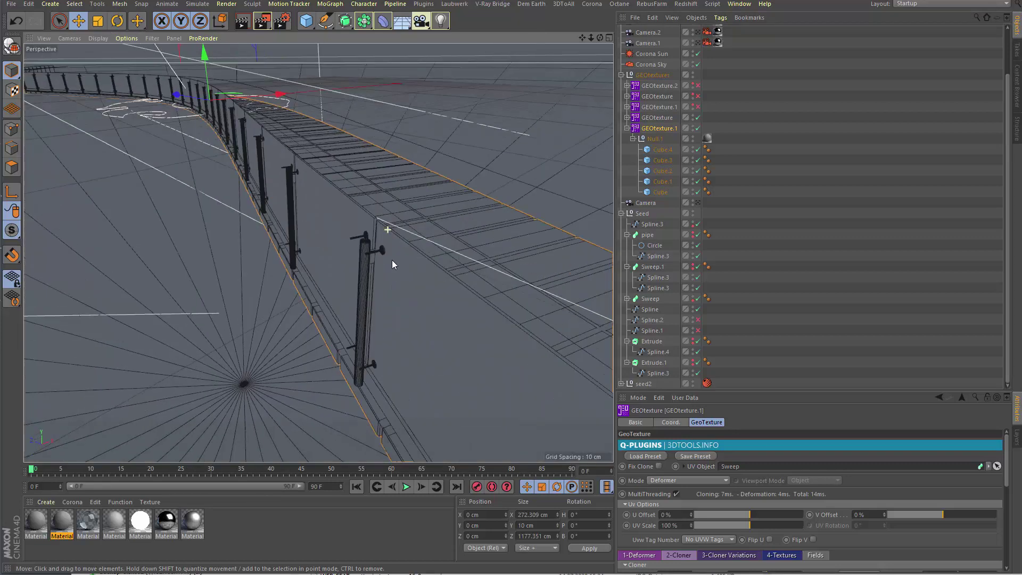
scroll(536, 354, down, 3)
scroll(472, 366, down, 3)
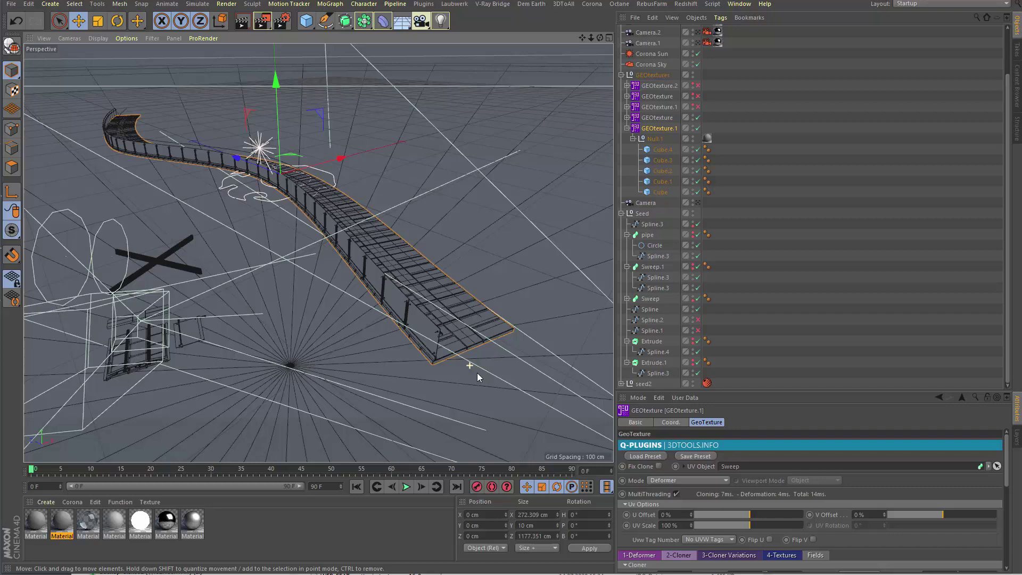
scroll(467, 369, up, 3)
scroll(467, 369, down, 1)
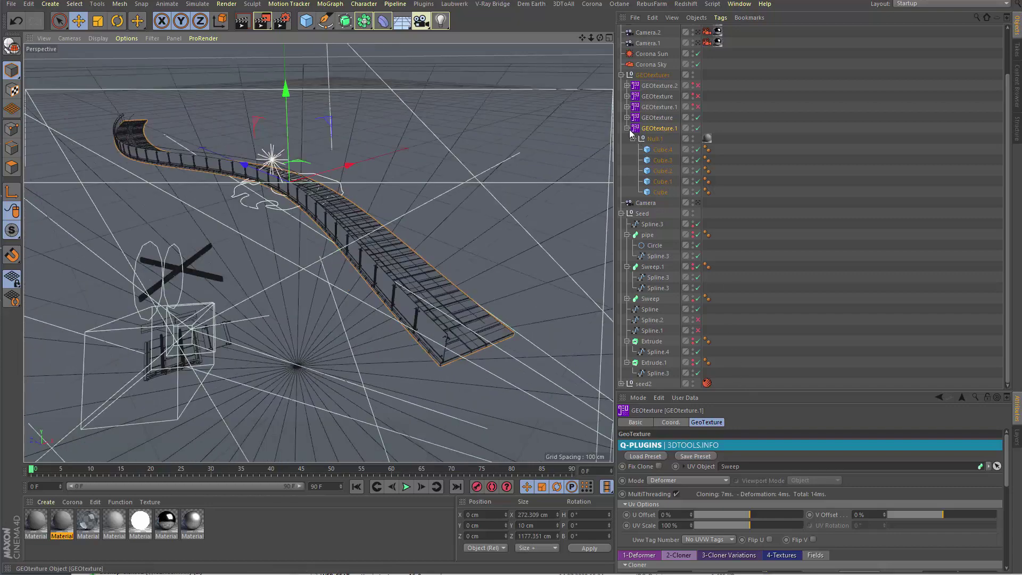
Enable the disabled GEOtexture.1 that adds the railing on the opposite side, and enlarge the attribute settings area.
click(699, 107)
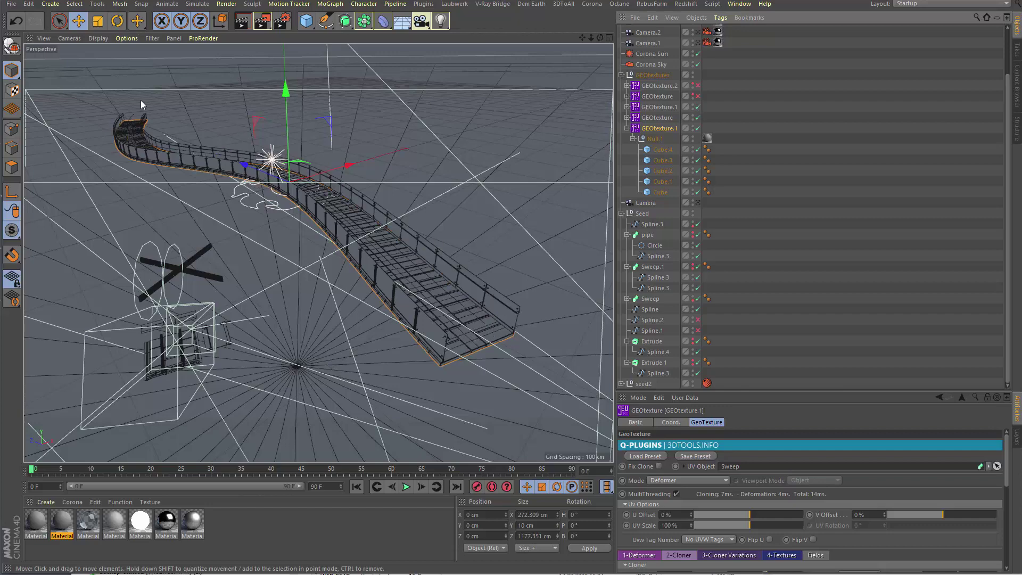
click(698, 117)
click(698, 117)
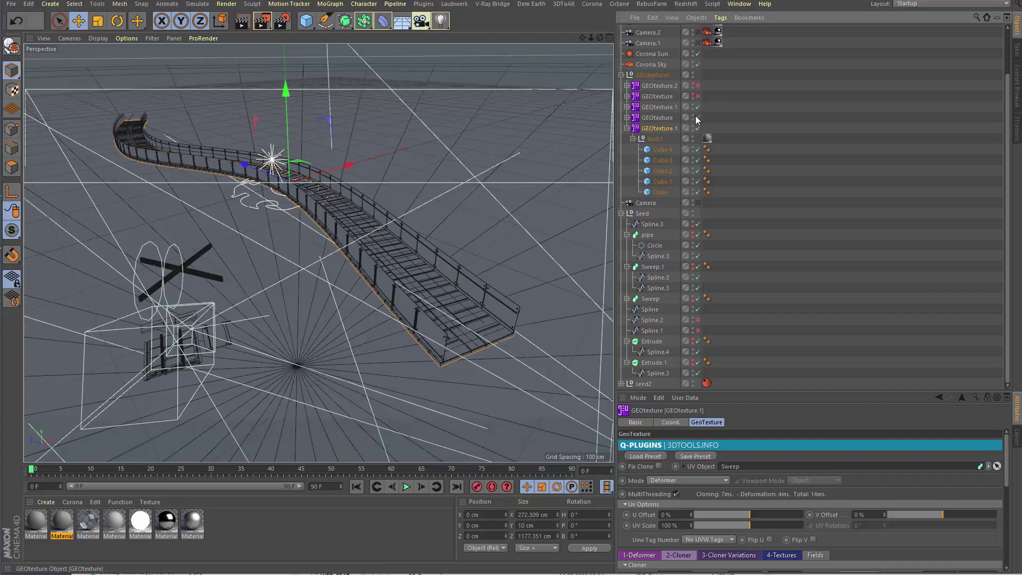
click(697, 108)
click(697, 109)
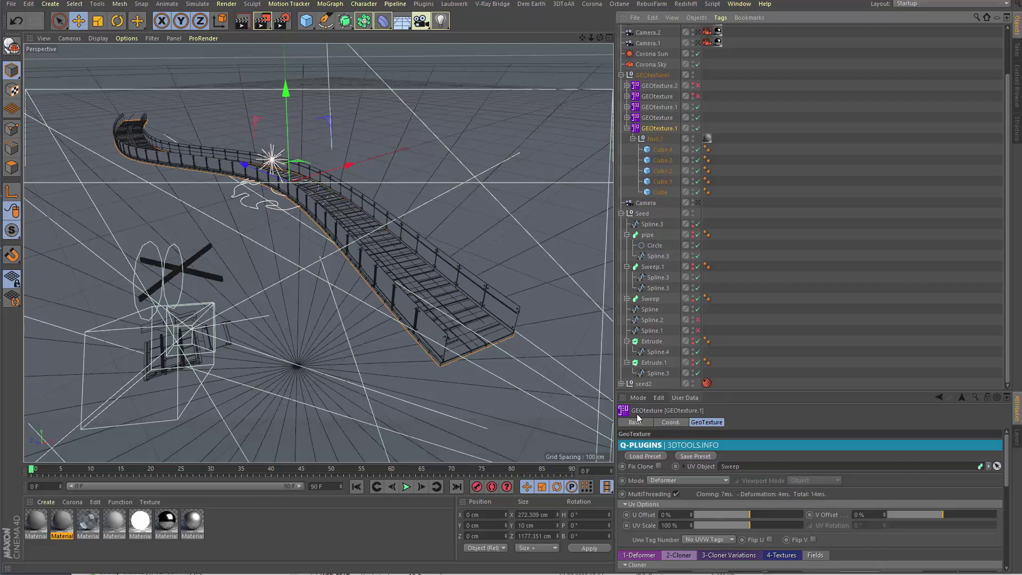
drag(741, 379, 741, 306)
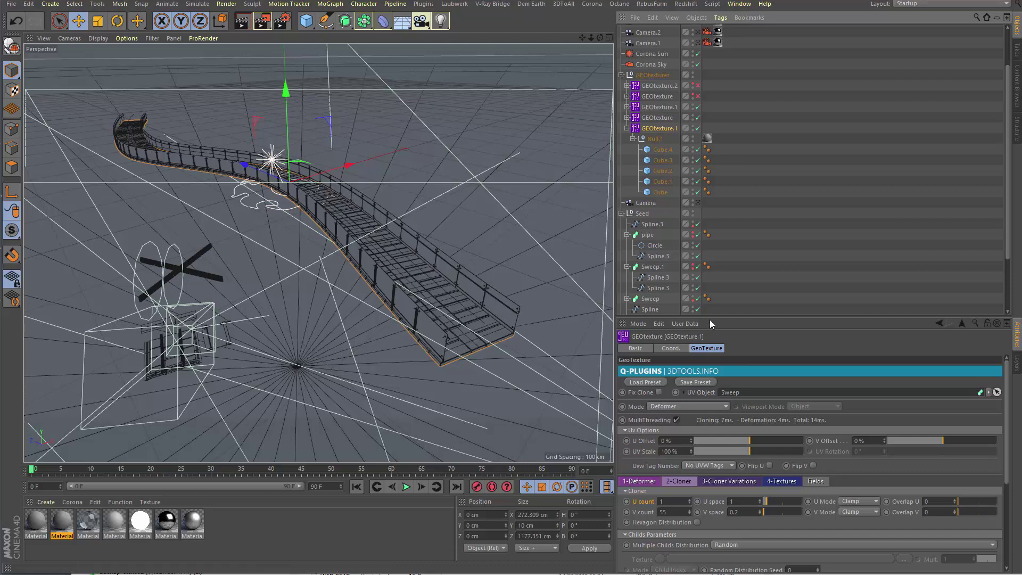
Turn texture display back on in the viewport and collapse the planks' GEOtexture.1 and the Seed group.
click(627, 128)
click(109, 39)
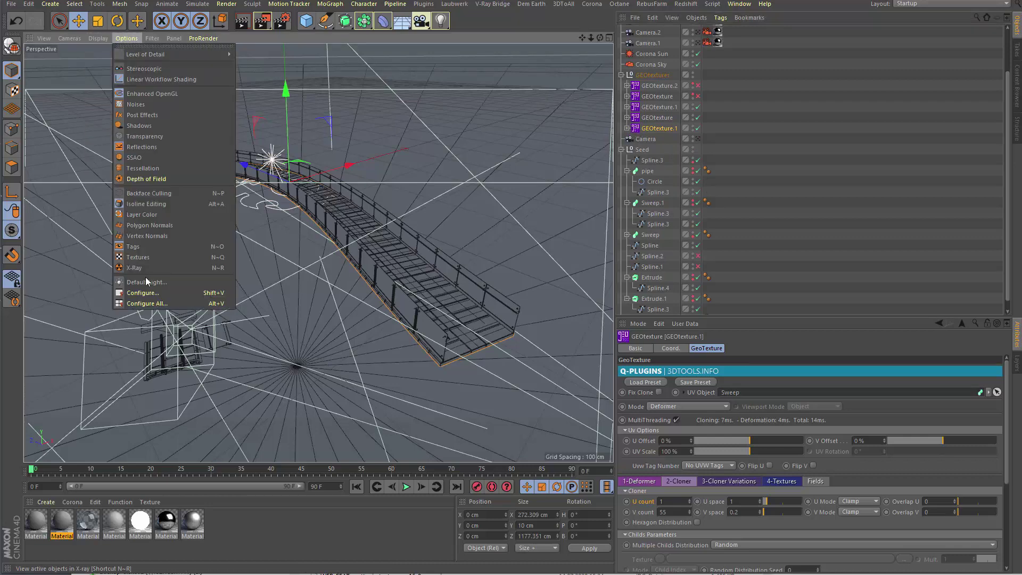
click(149, 256)
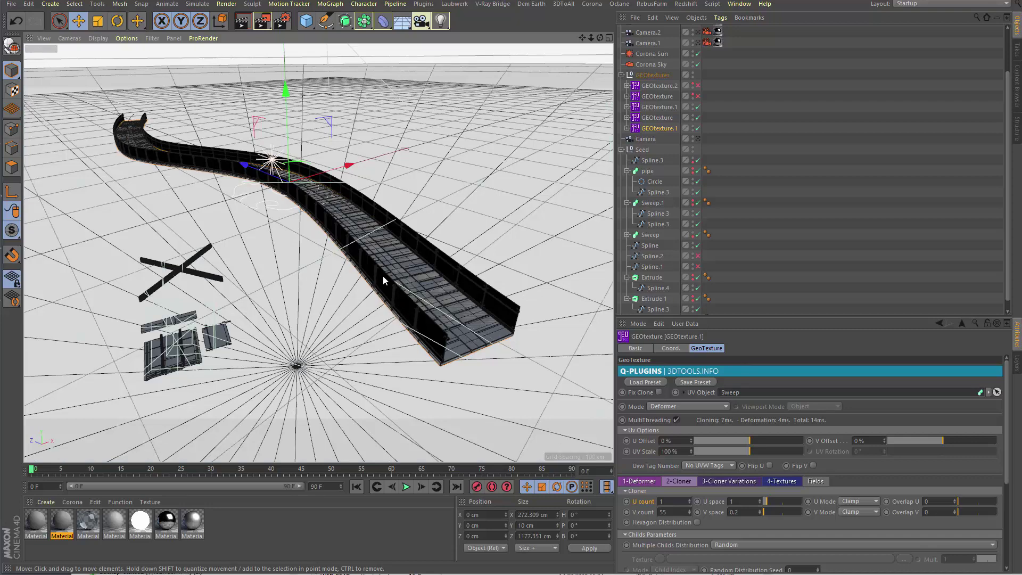
click(622, 149)
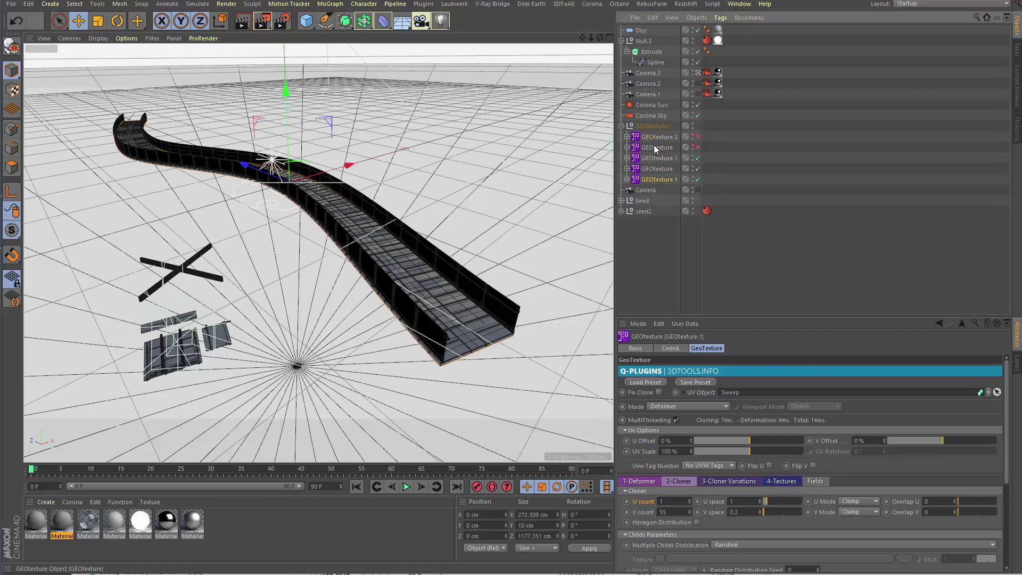
Enable the GEOtexture that uses pipe as its UV object to wrap the crossed bars around the bridge, and deselect it.
click(655, 148)
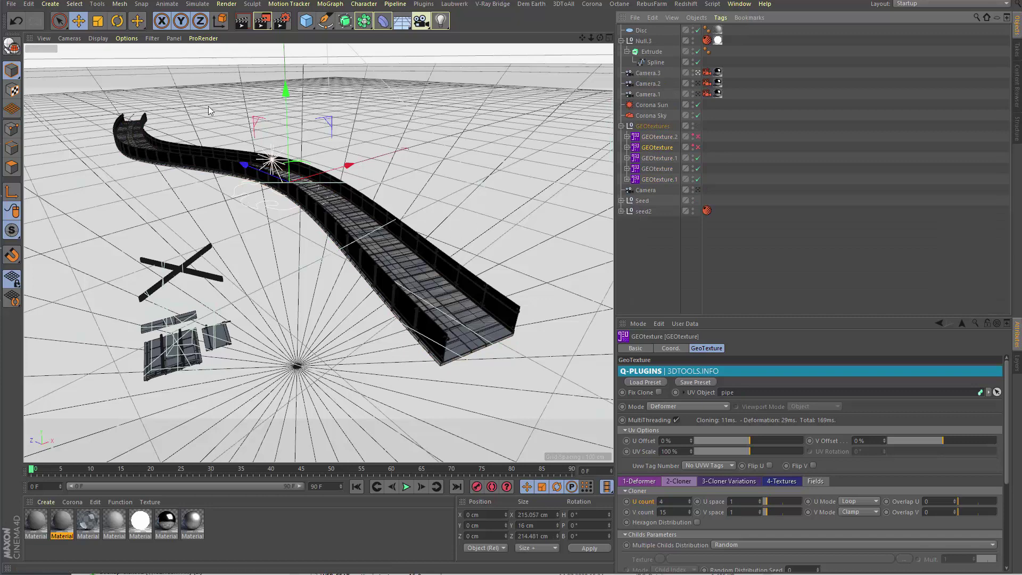
click(699, 148)
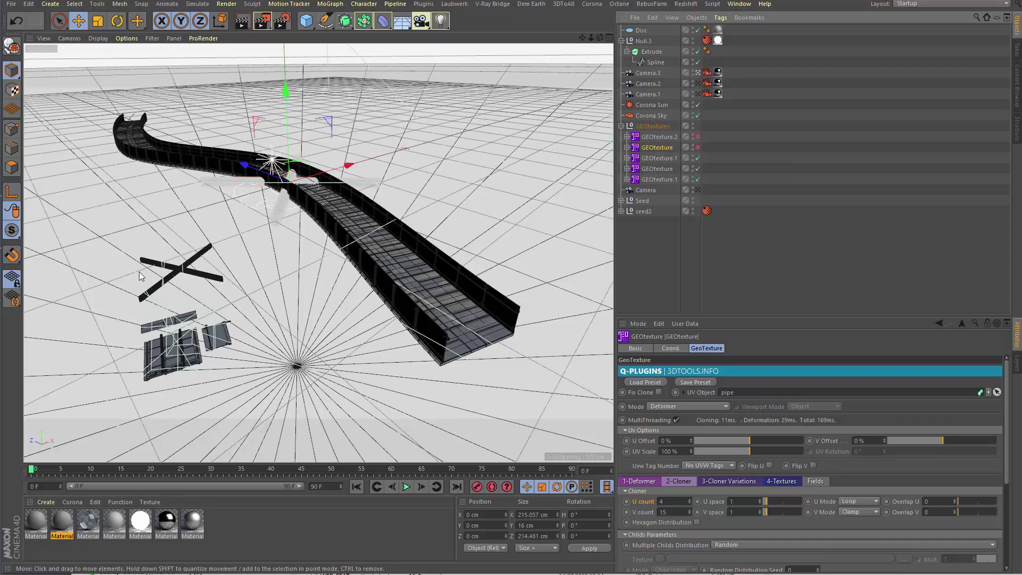
click(698, 147)
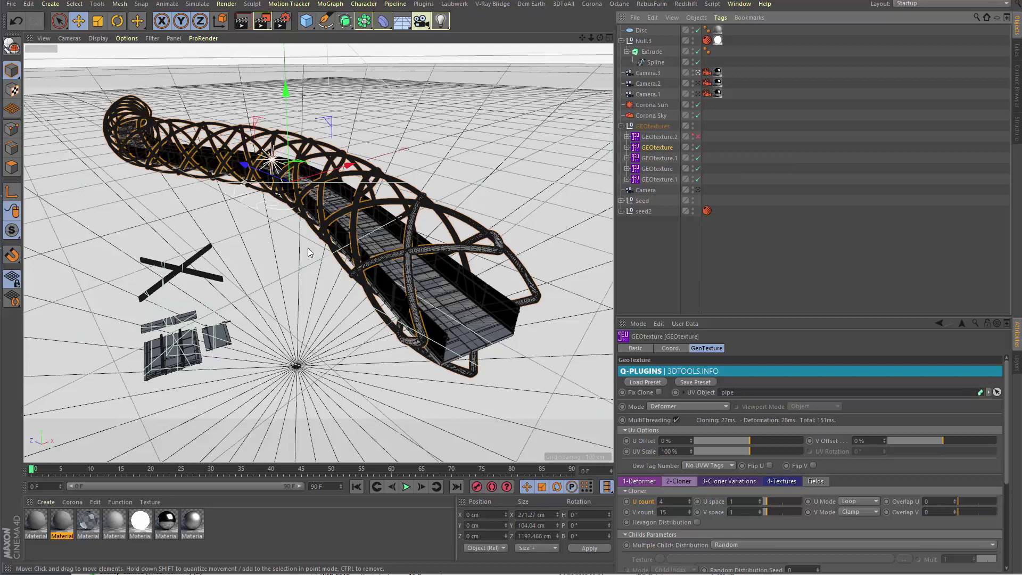
click(528, 258)
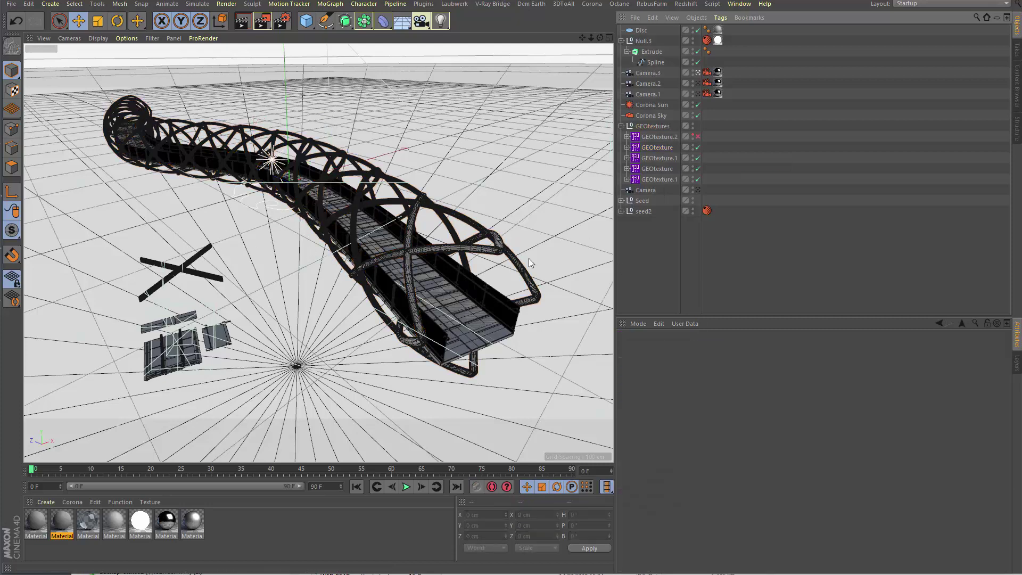
drag(600, 38, 297, 60)
click(52, 38)
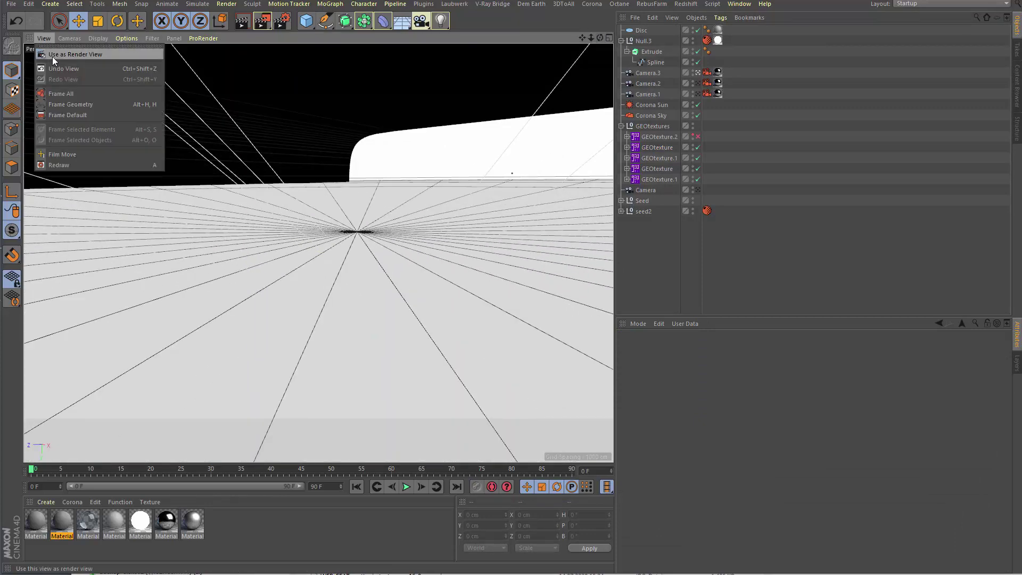
click(59, 74)
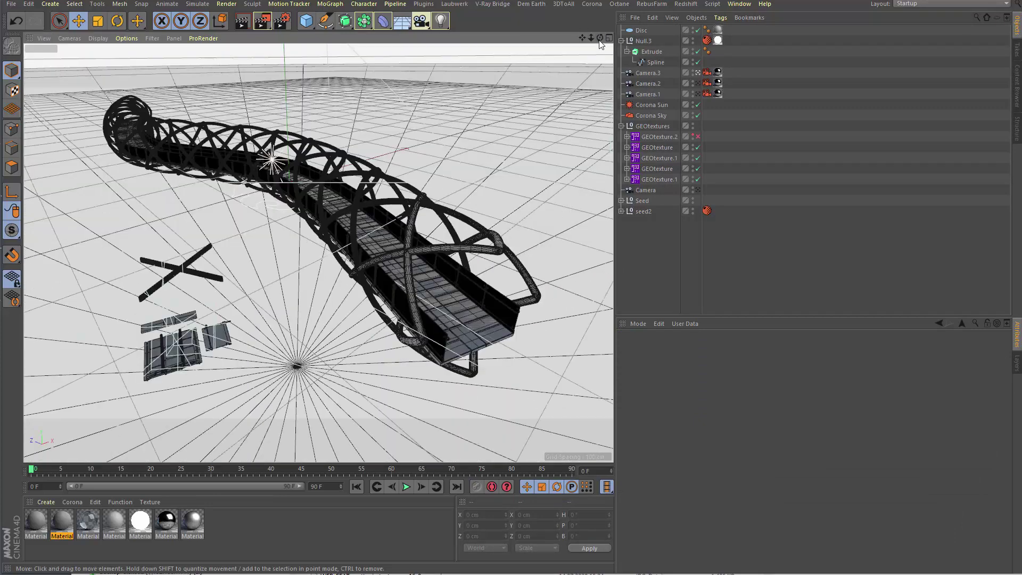
Enable GEOtexture.2 to add the roof panels above the bridge, keeping the pipe lattice's GEOtexture enabled.
drag(591, 38, 599, 39)
scroll(318, 200, up, 10)
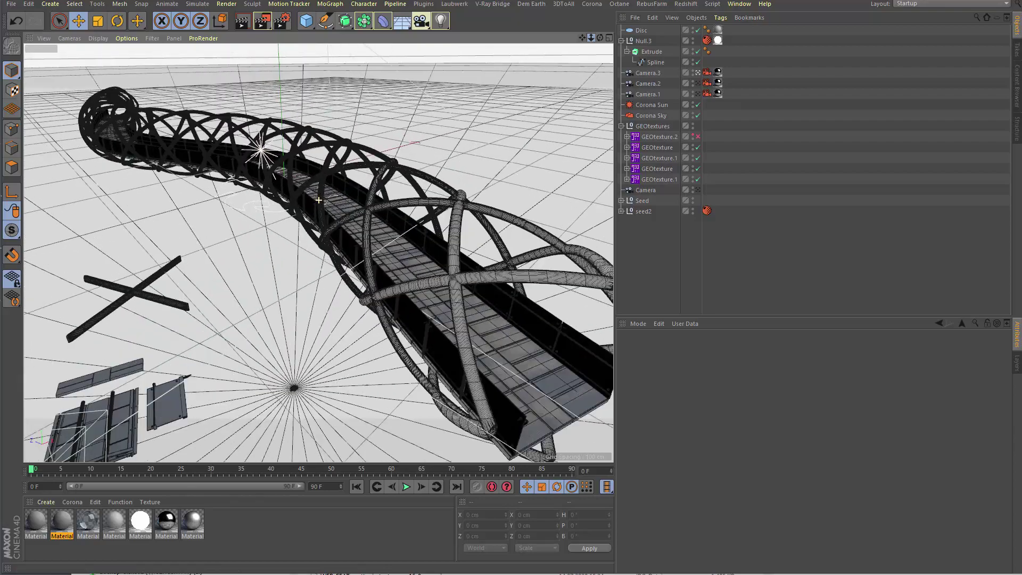
scroll(318, 199, down, 10)
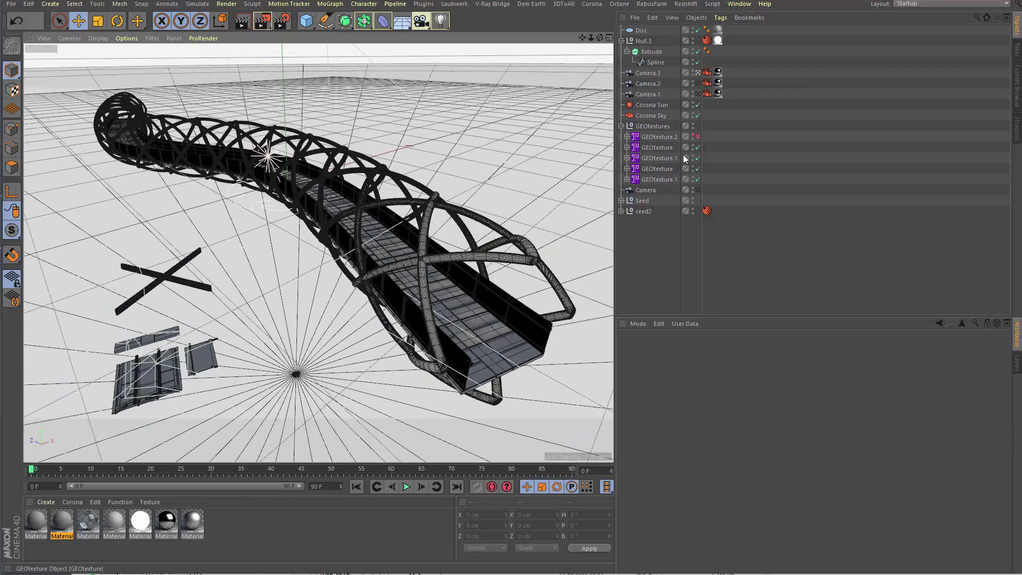
click(698, 148)
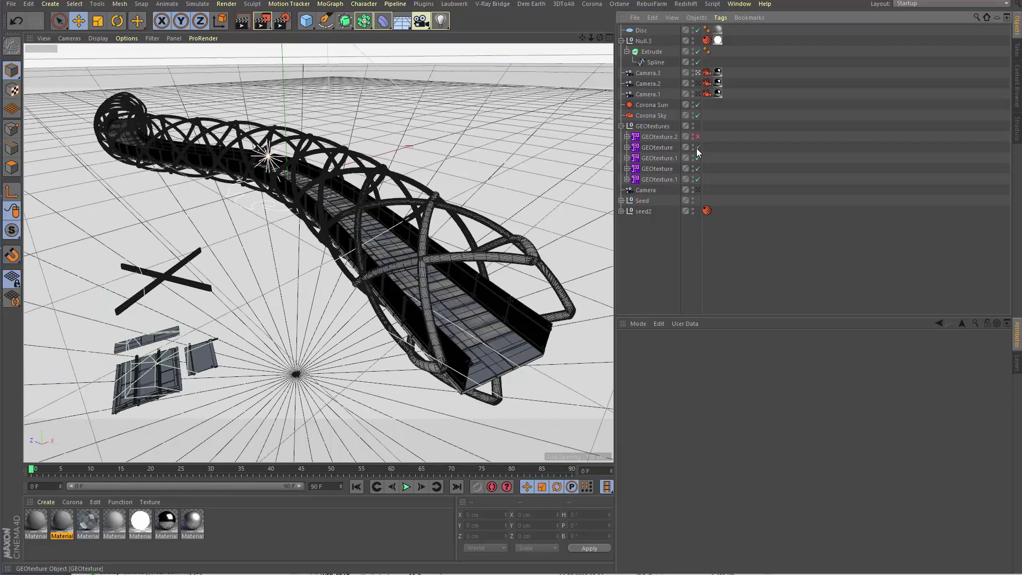
click(697, 148)
click(697, 147)
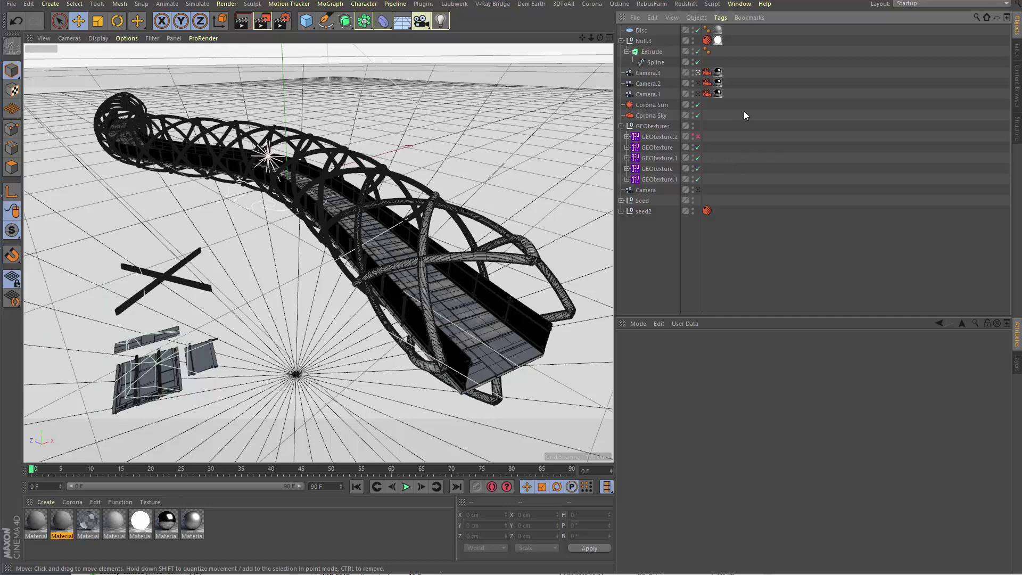
click(698, 137)
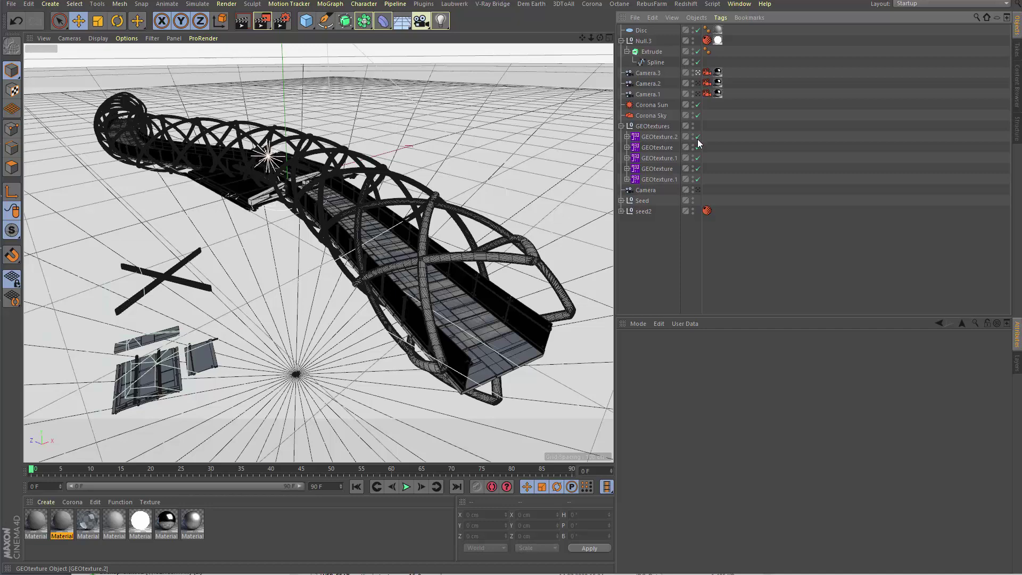
click(698, 148)
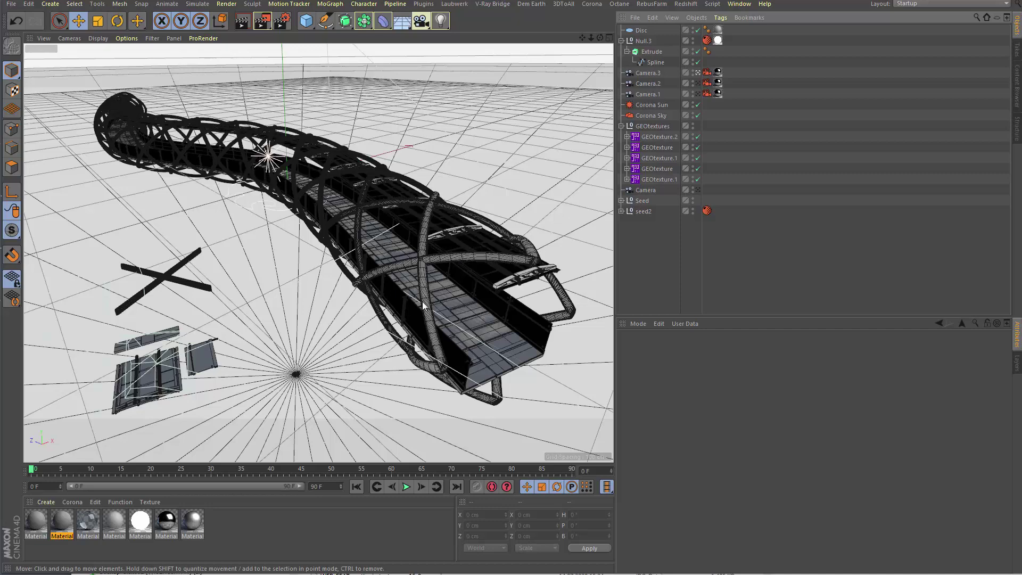
Render the Camera.3 view with Corona and examine the bridge's glass railings, floor planks and roof panels up close.
click(263, 24)
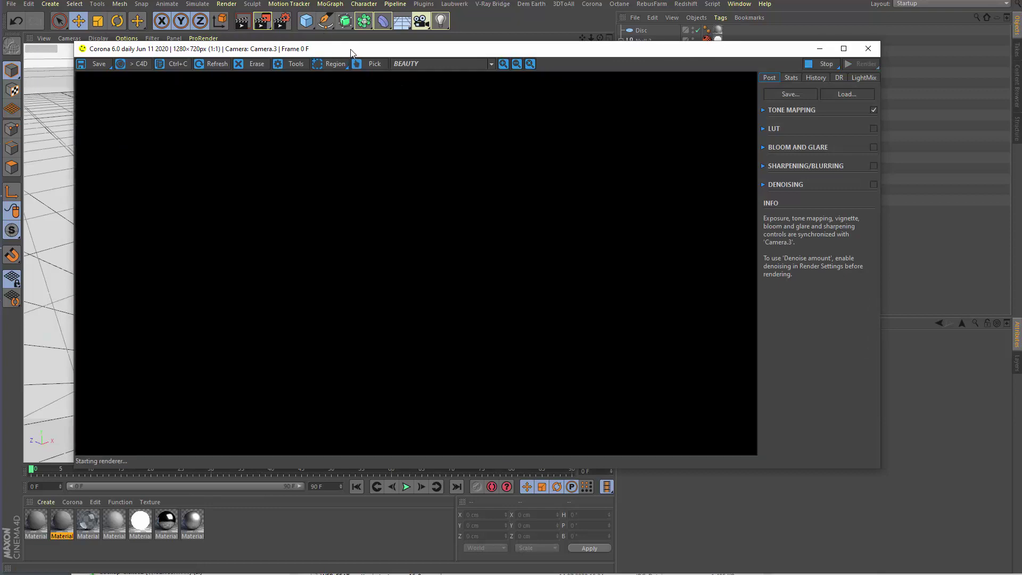
drag(352, 53, 318, 55)
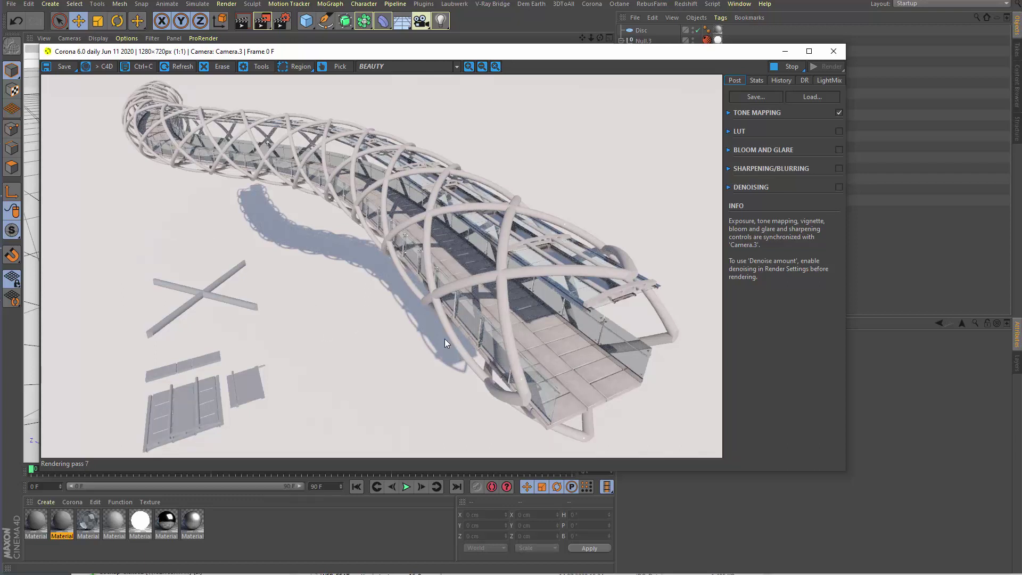
scroll(532, 404, up, 2)
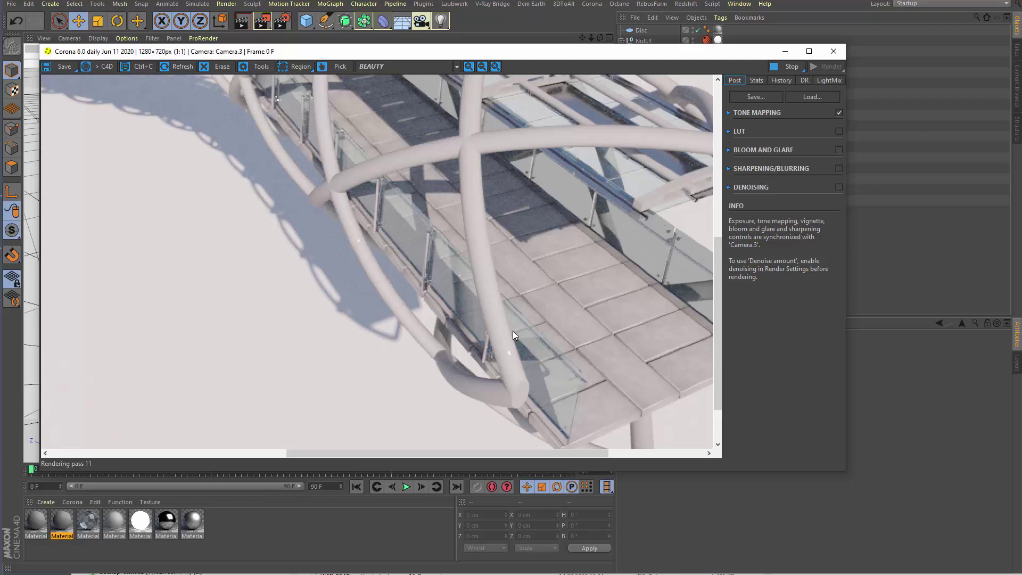
scroll(588, 389, down, 2)
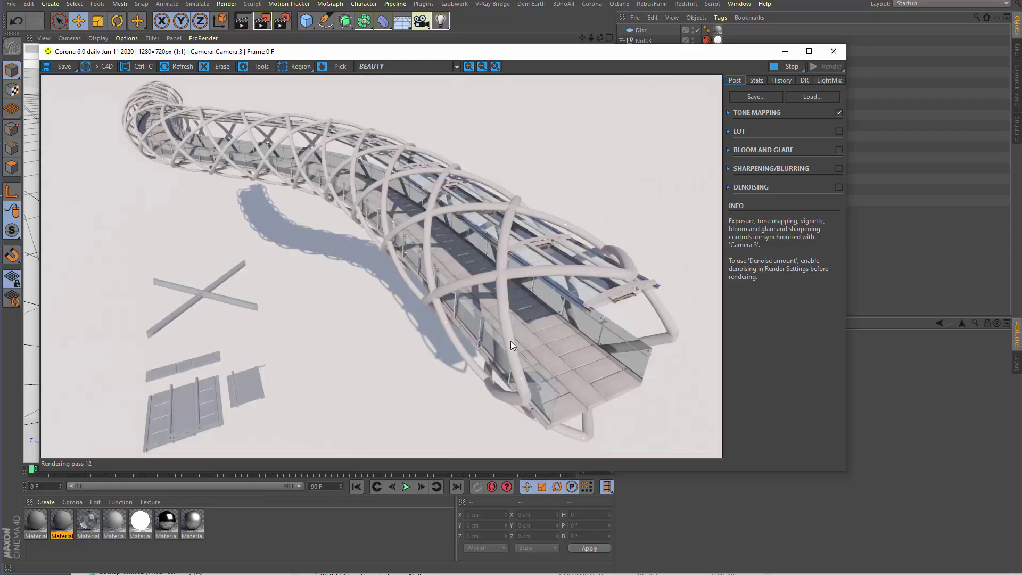
scroll(532, 296, up, 2)
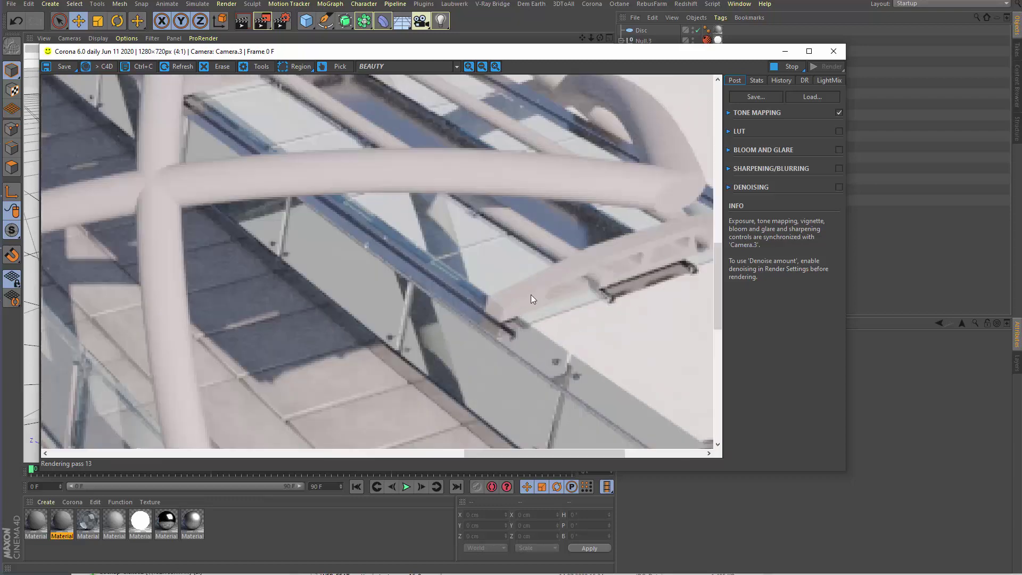
scroll(529, 298, down, 2)
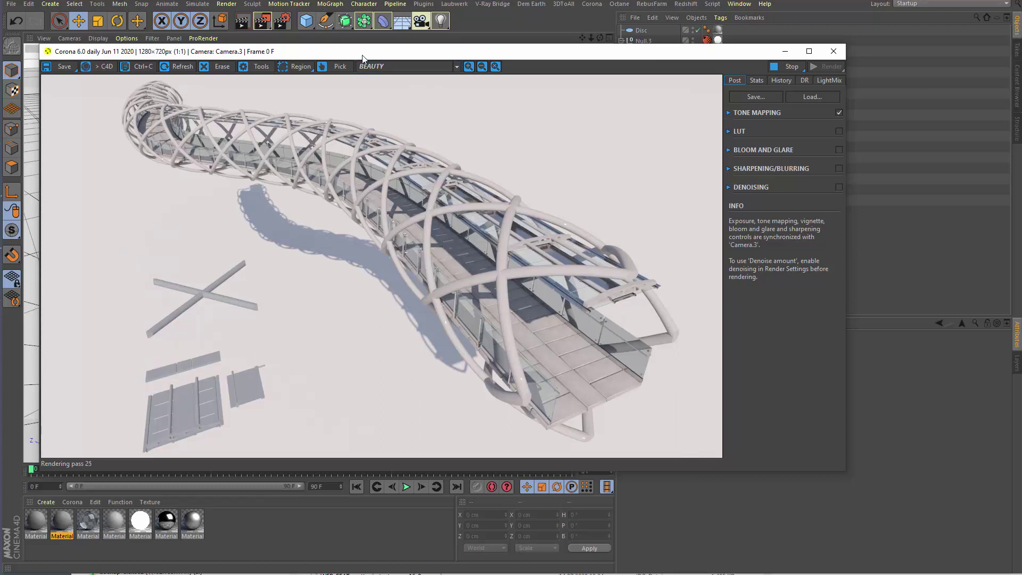
drag(376, 53, 396, 52)
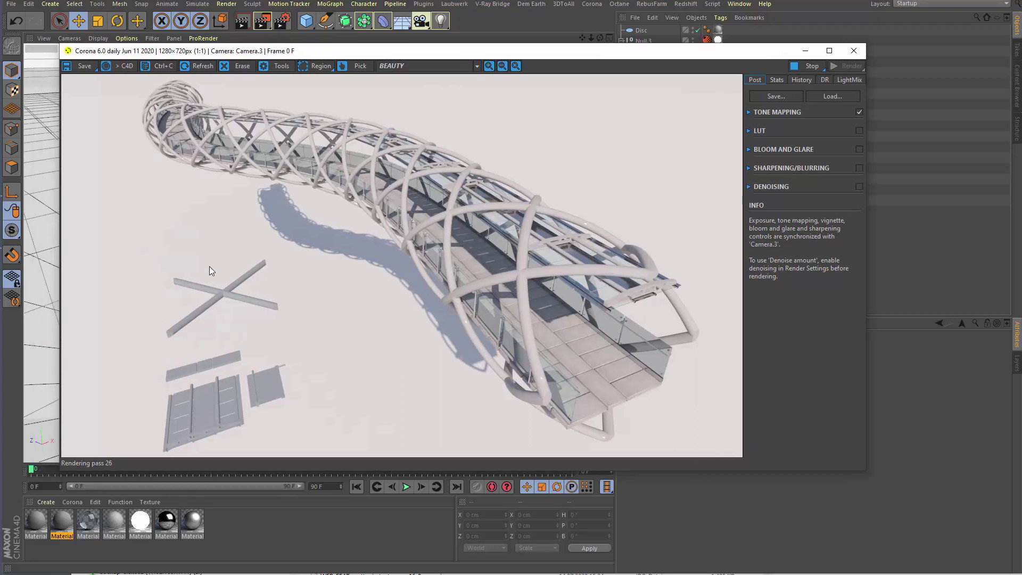